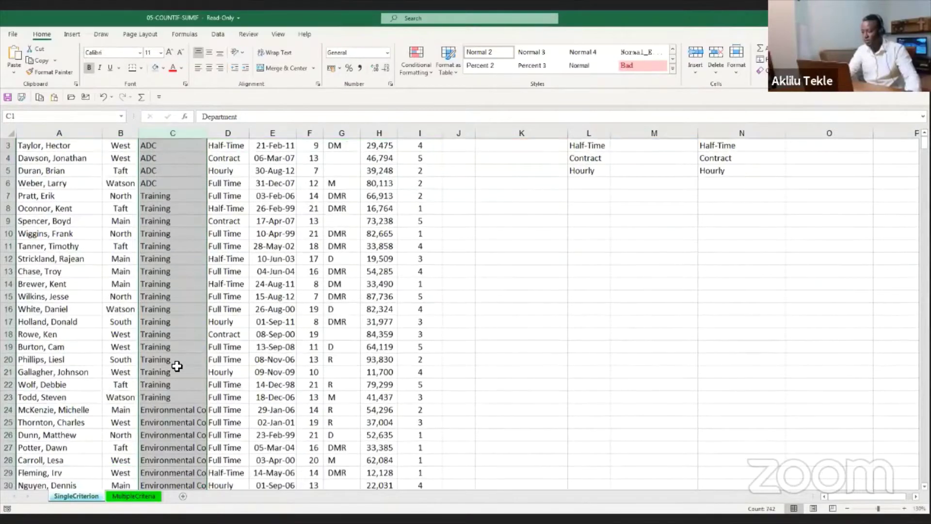
- Examine the Status entries and the Hire Date, Years, Benefits, Salary and Job Rating columns of the employee table
scroll(208, 260, "up", 2)
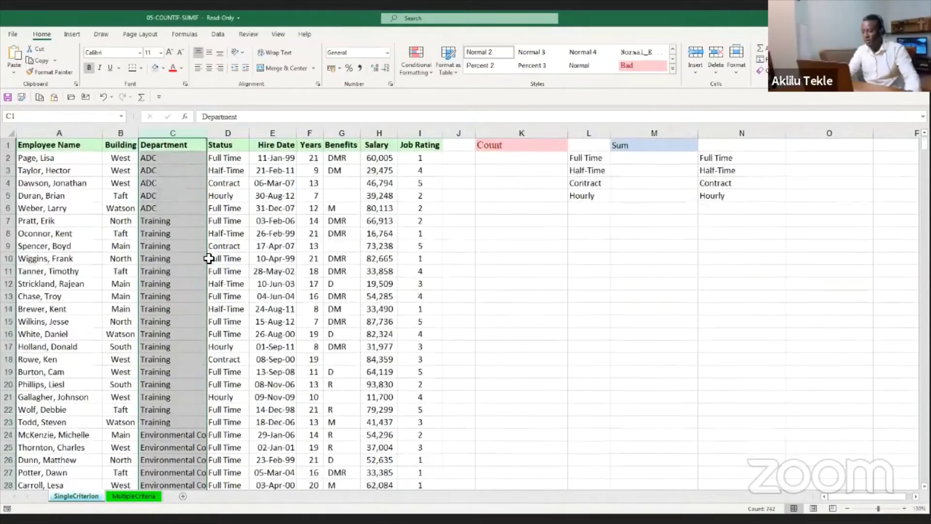
left_click(237, 133)
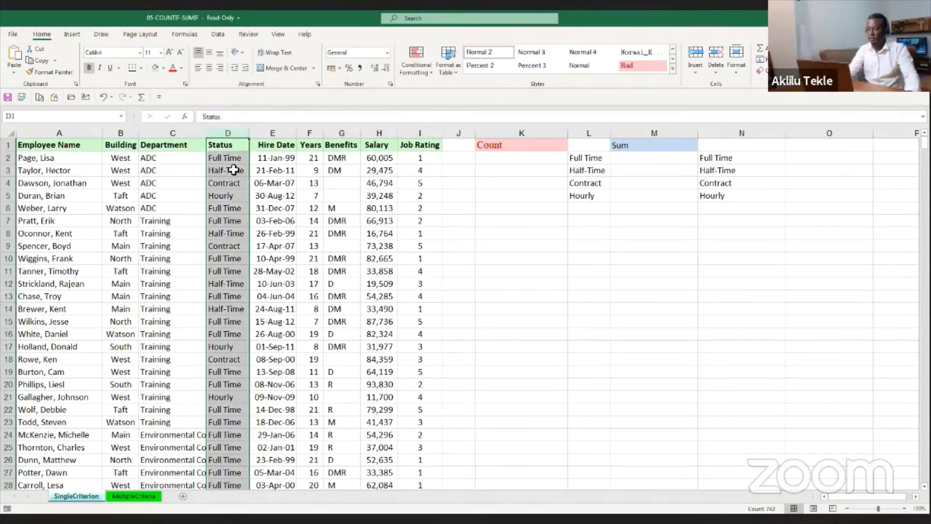
left_click(226, 159)
left_click(226, 172)
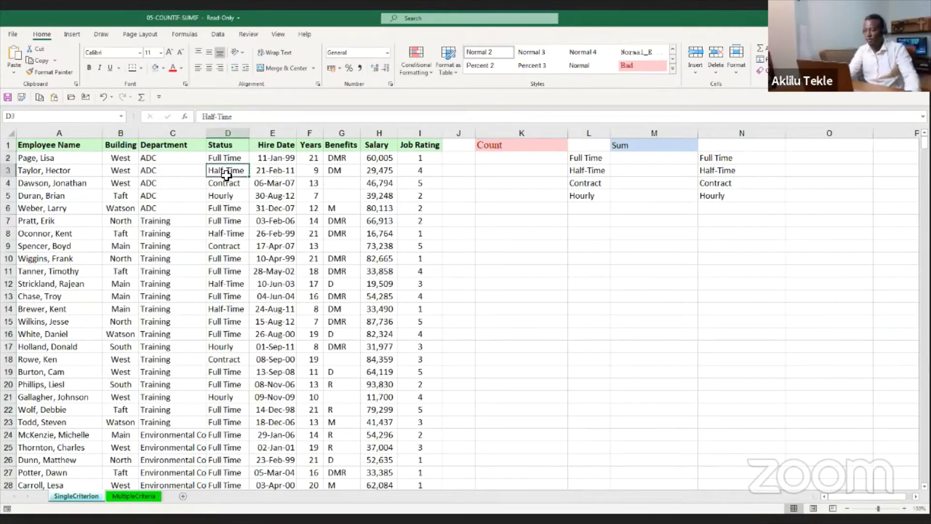
left_click(225, 183)
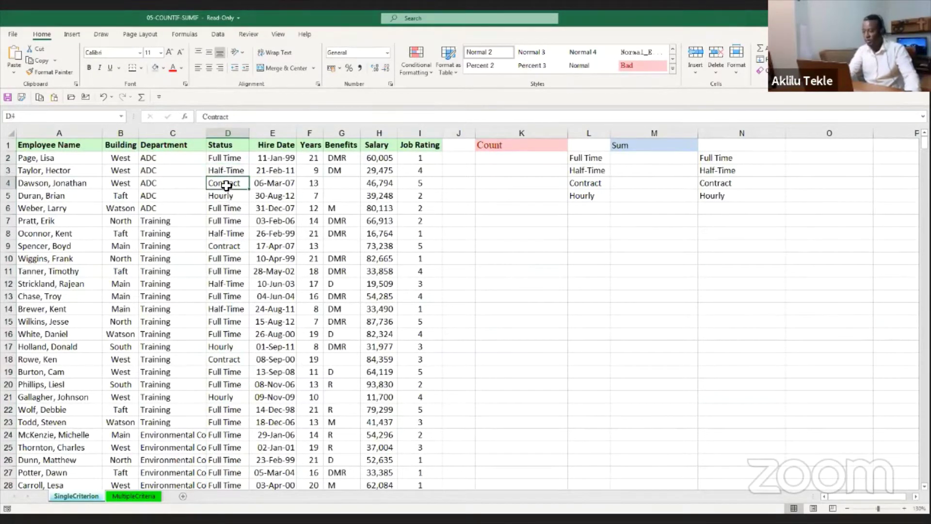
left_click(225, 196)
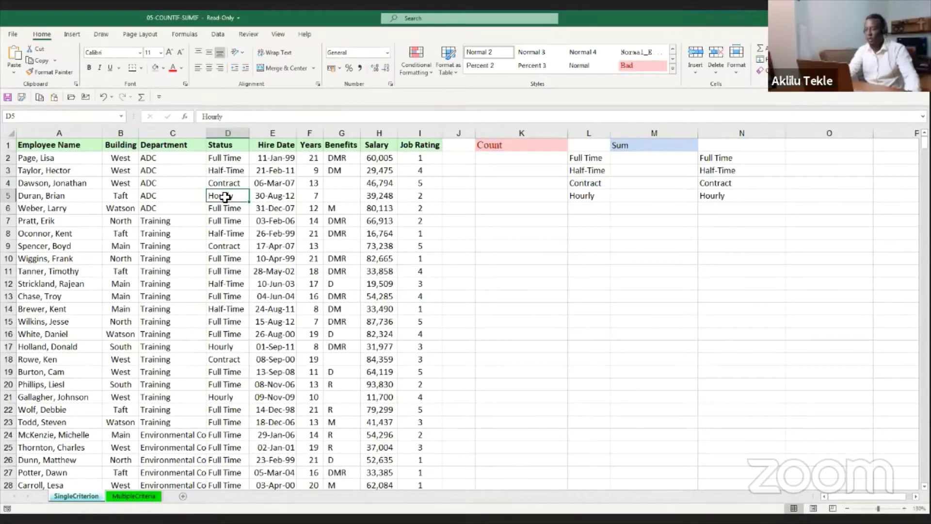
left_click(279, 133)
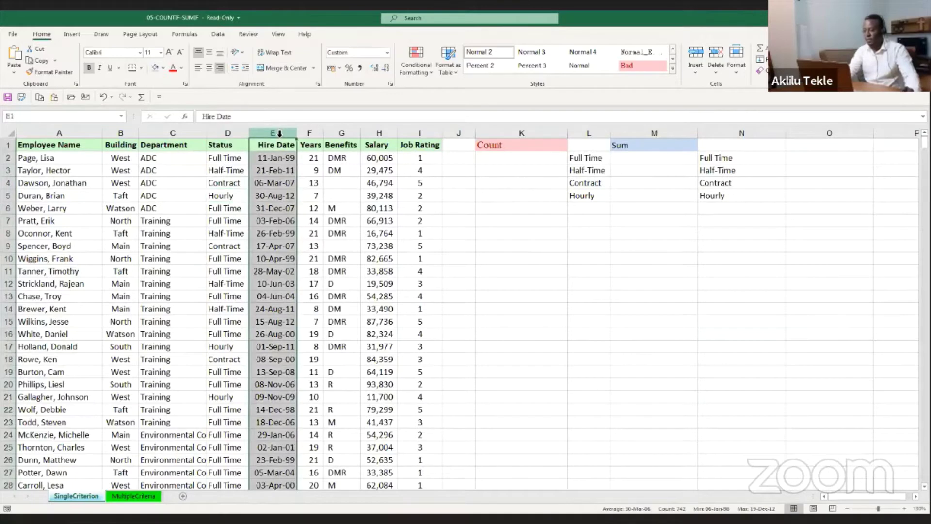
left_click(315, 134)
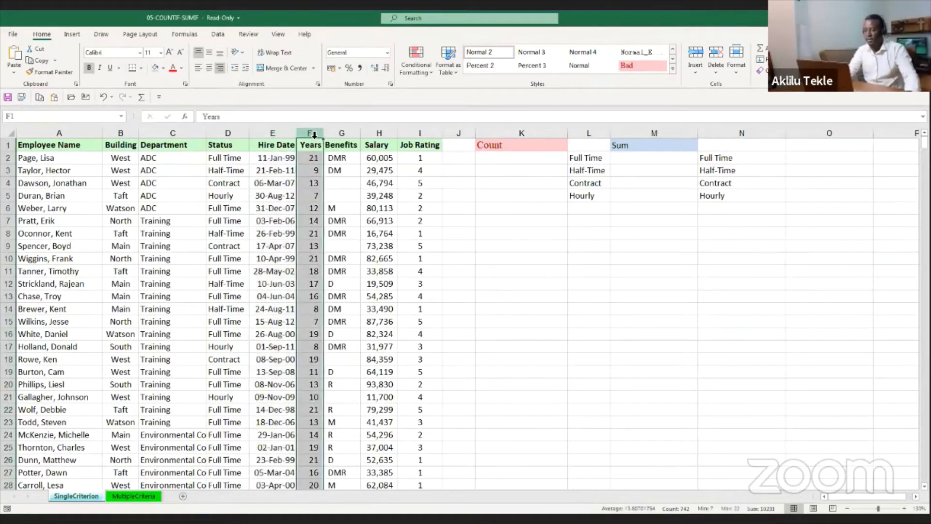
left_click(341, 134)
left_click(378, 134)
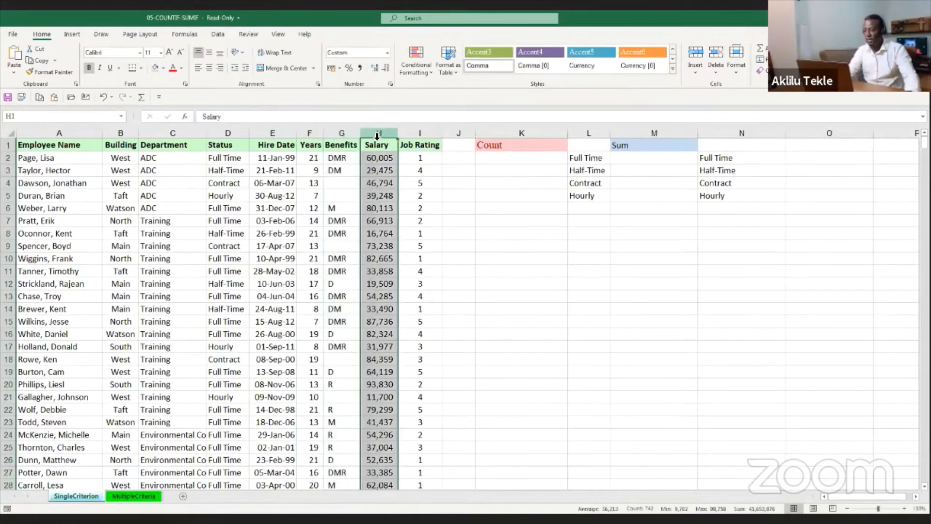
left_click(419, 134)
- Enter =COUNT(D:D,L2) in cell K2 beside the Full Time label and fill it down to K5
left_click(513, 194)
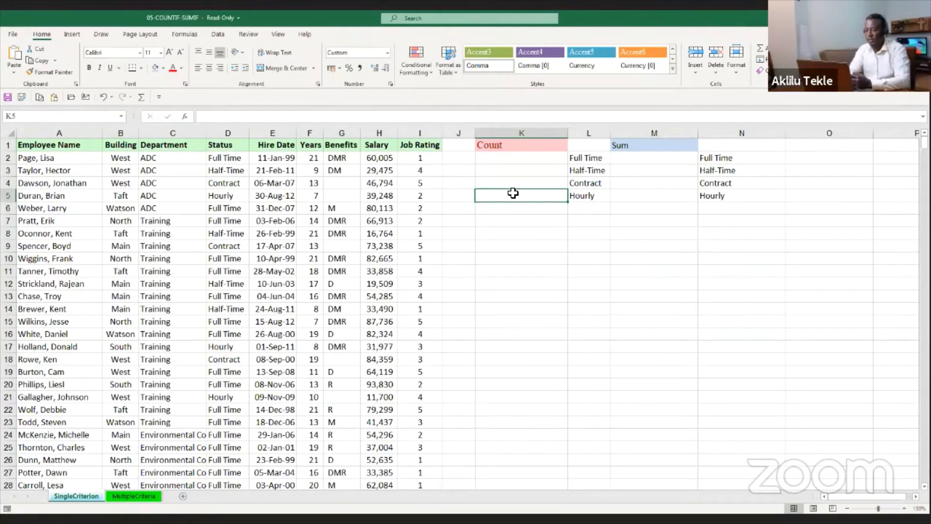
left_click(500, 158)
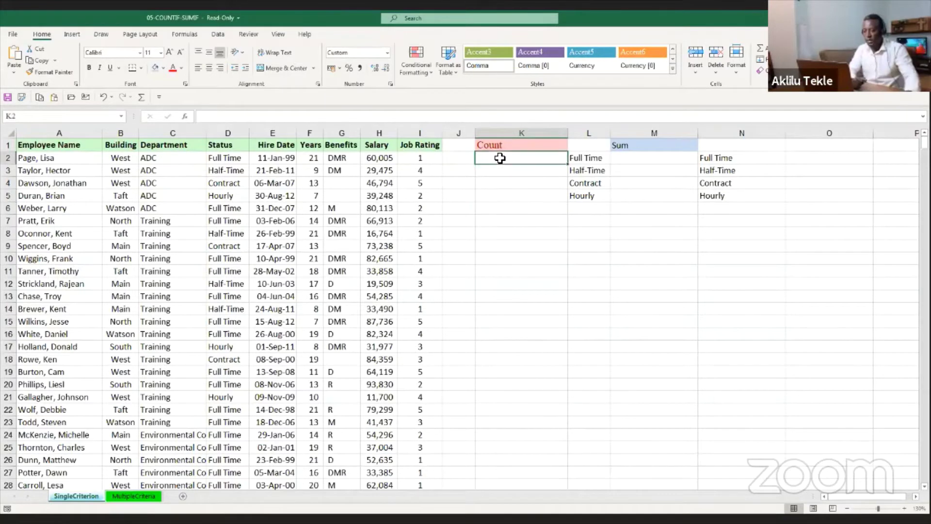
left_click(587, 159)
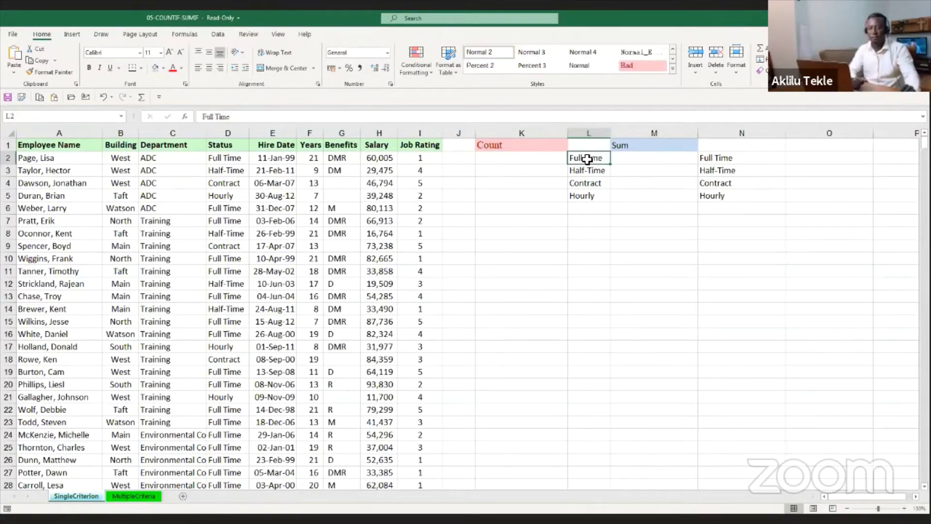
left_click(515, 160)
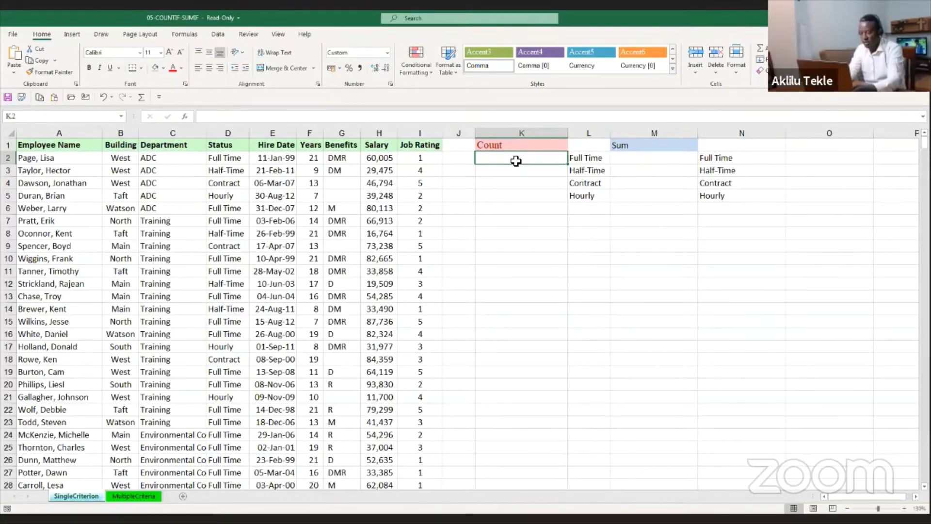
type("=")
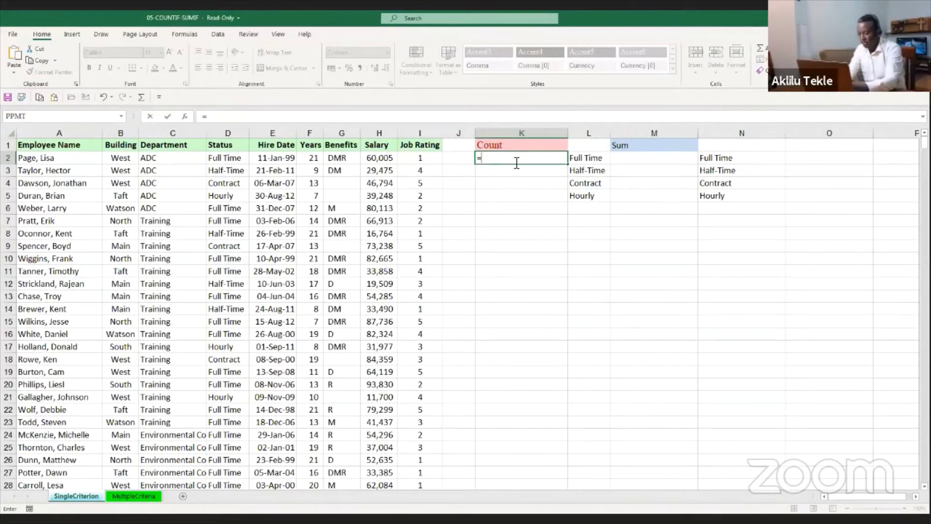
type("countif")
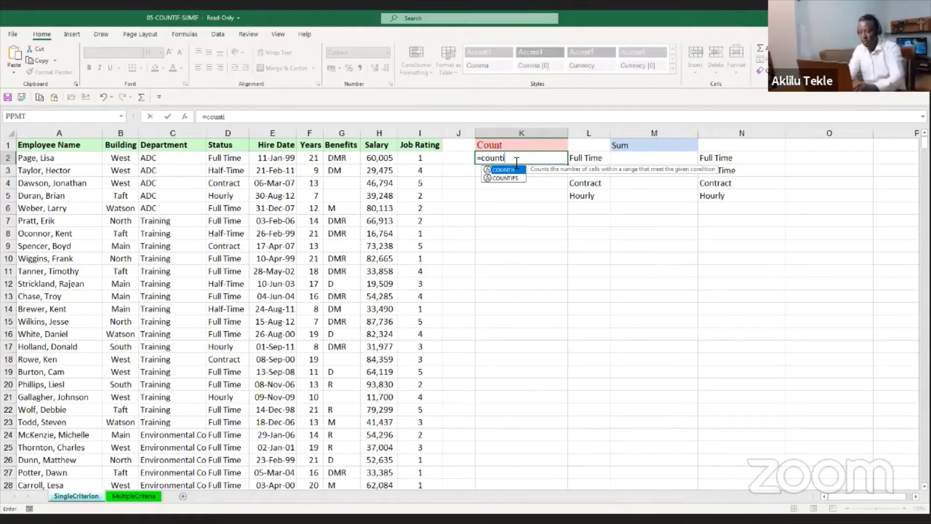
key("BackSpace")
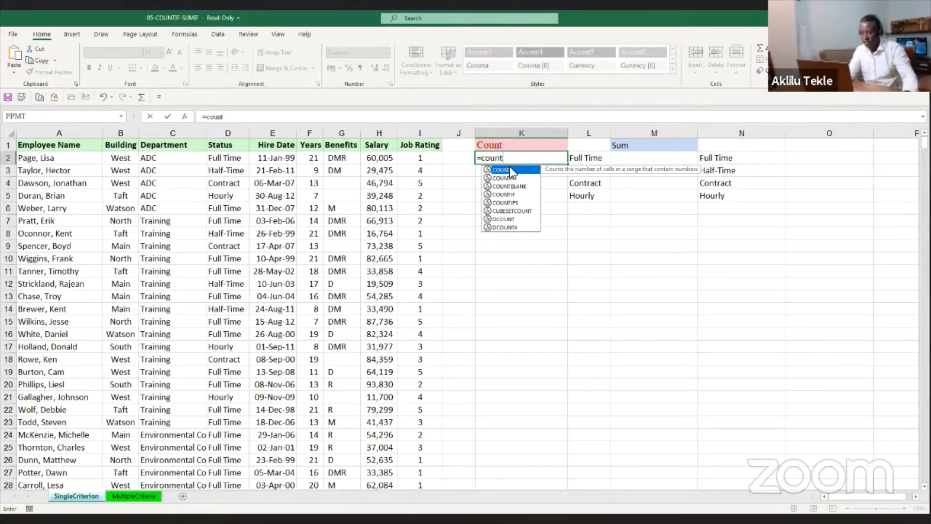
double_click(509, 170)
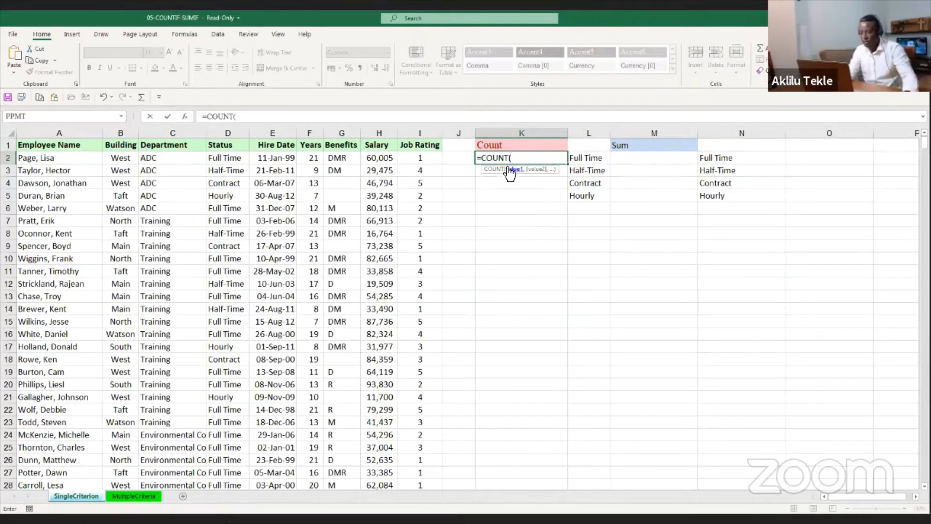
left_click(224, 133)
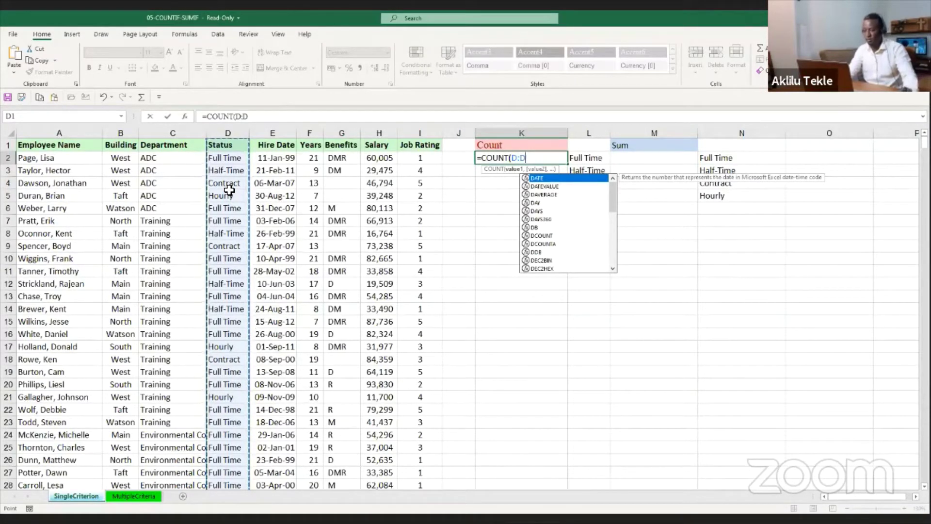
type(",")
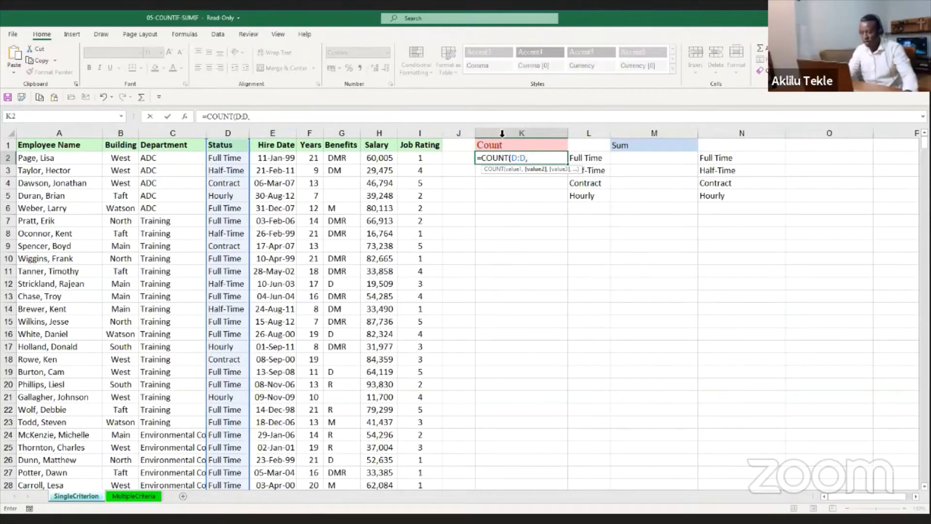
left_click(589, 159)
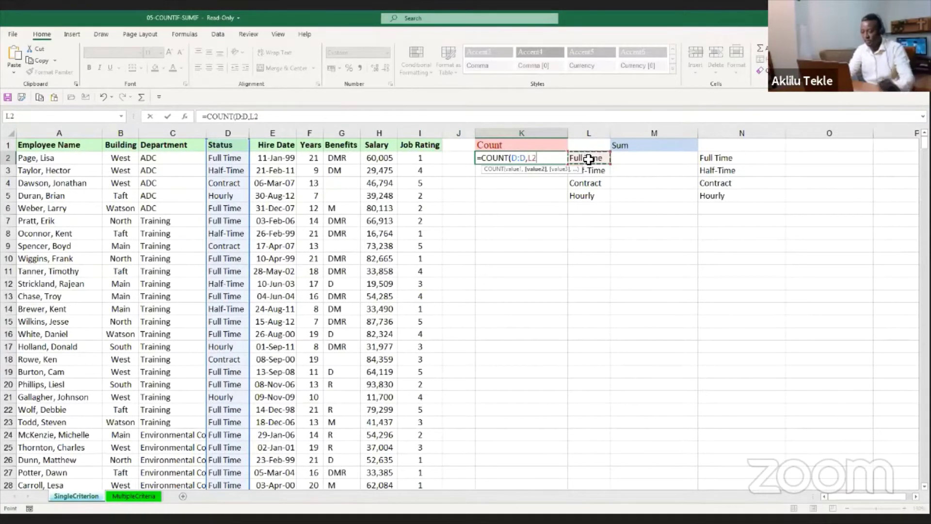
type(")")
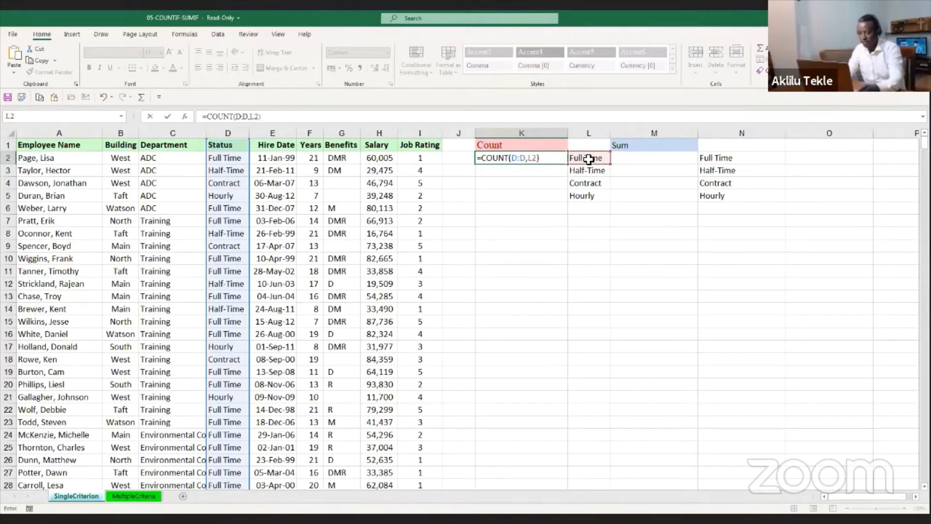
key("Return")
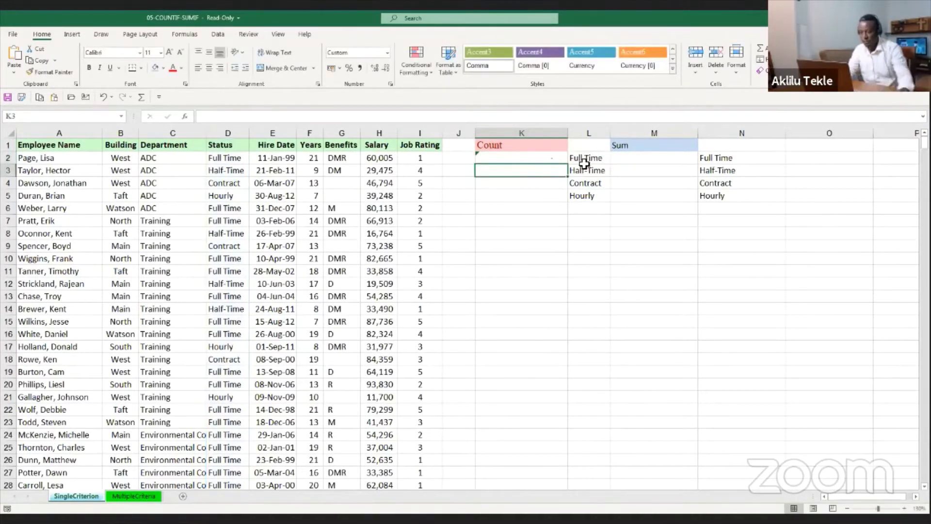
left_click(541, 157)
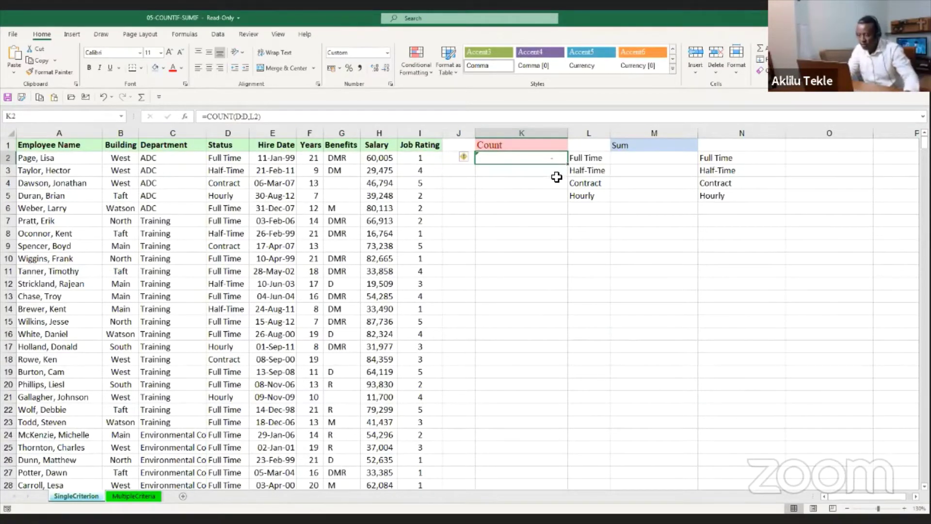
double_click(567, 165)
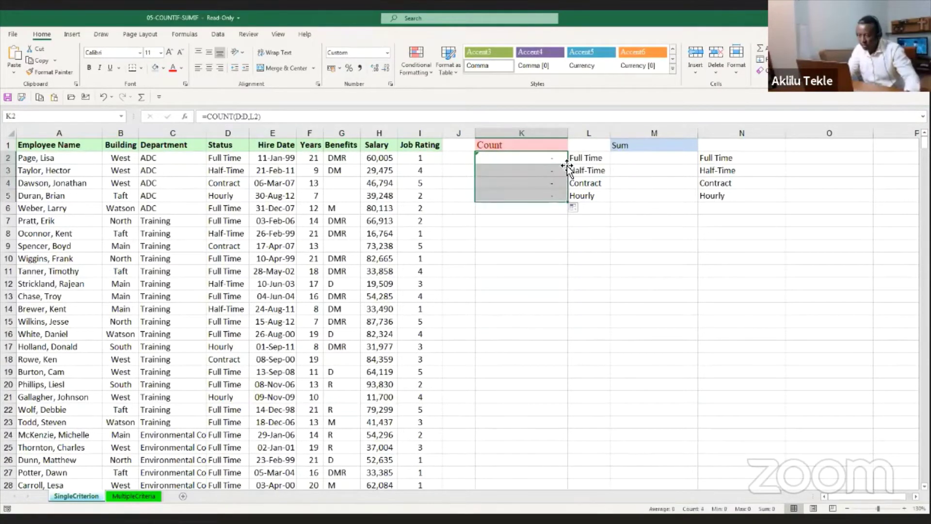
- Replace the formula in K2 with =COUNTIF(D:D,L2) to count the Full Time employees in the Status column
double_click(552, 159)
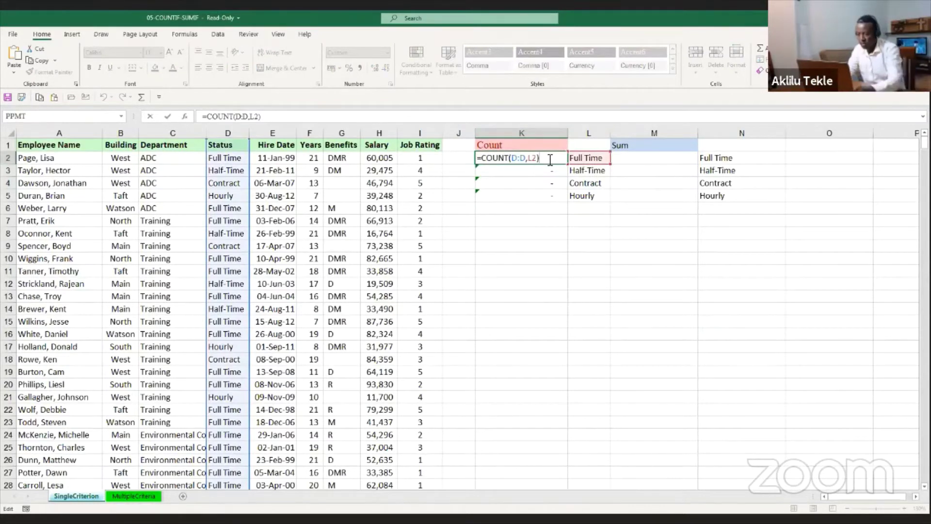
key("BackSpace")
key("BackSpace")
key("BackSpace")
key("BackSpace")
key("BackSpace")
key("BackSpace")
key("BackSpace")
key("BackSpace")
key("BackSpace")
key("BackSpace")
key("BackSpace")
key("BackSpace")
key("BackSpace")
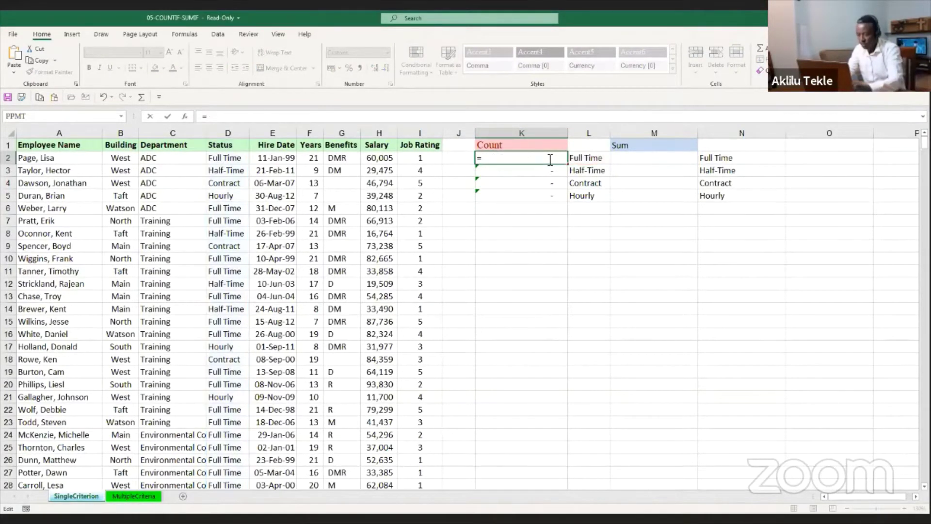
type("count")
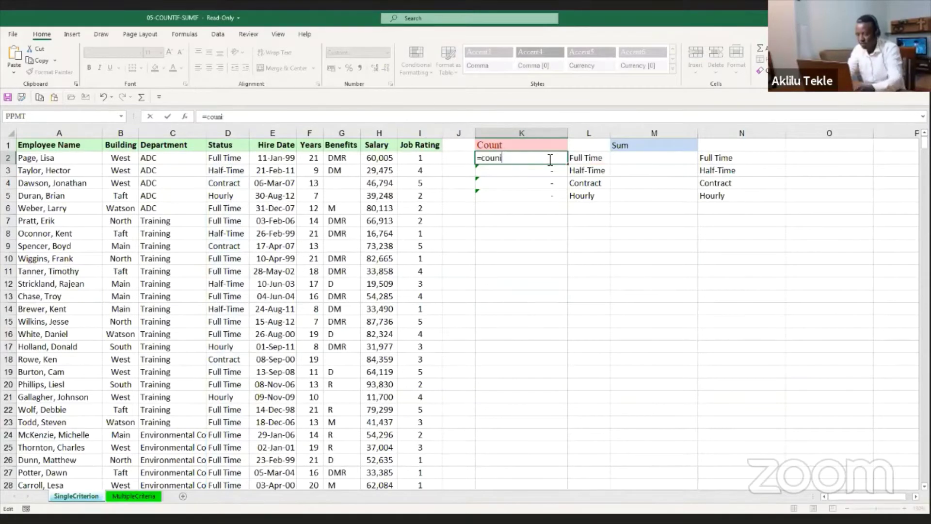
type("if")
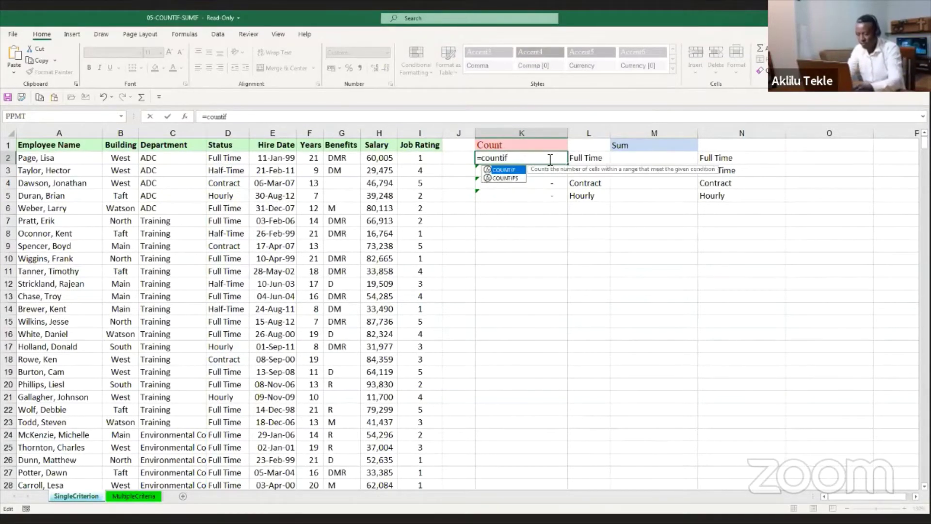
type("(")
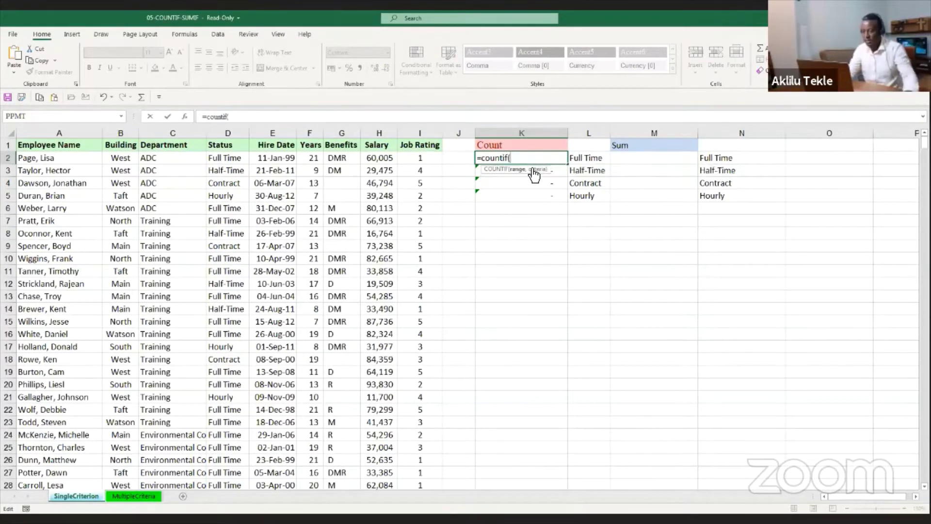
left_click(236, 136)
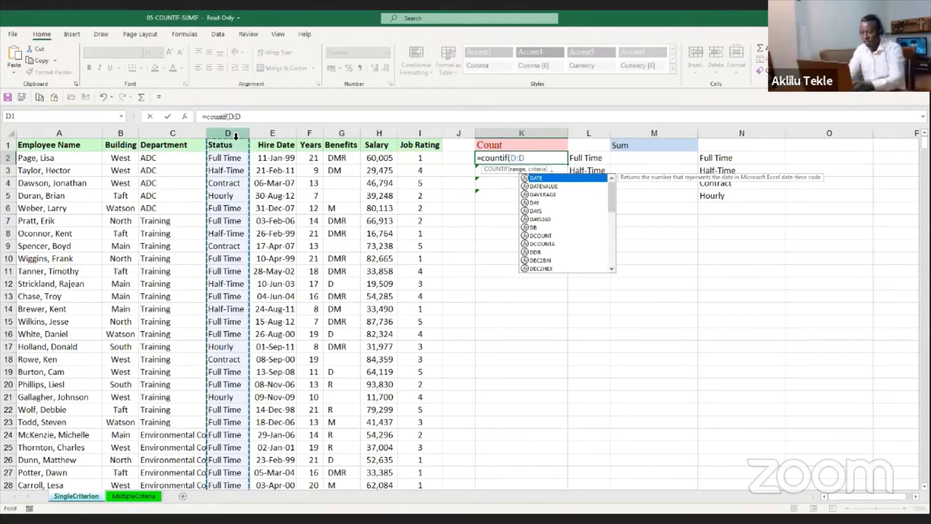
type(",")
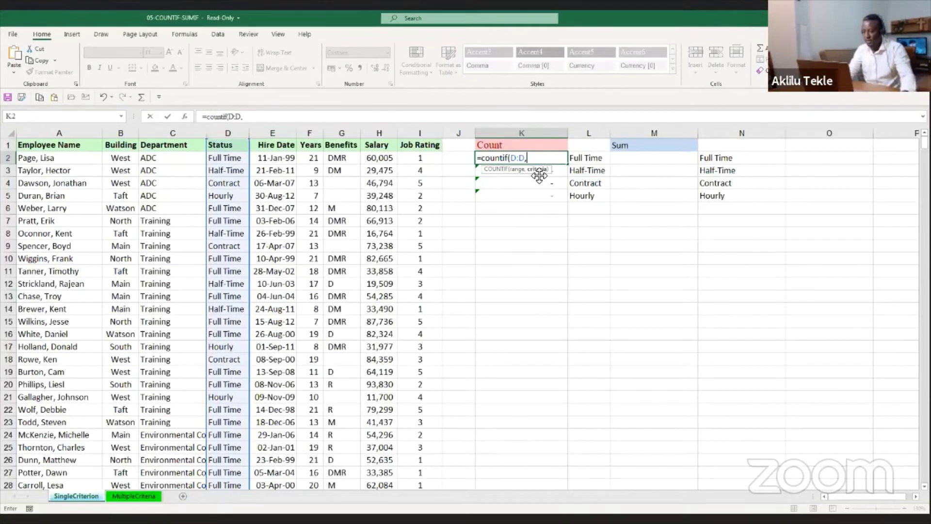
left_click(581, 159)
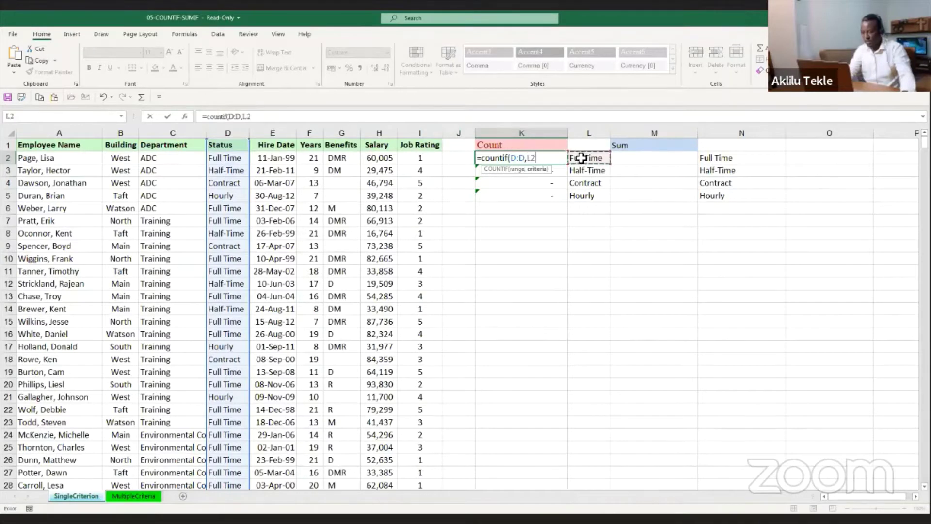
type(")")
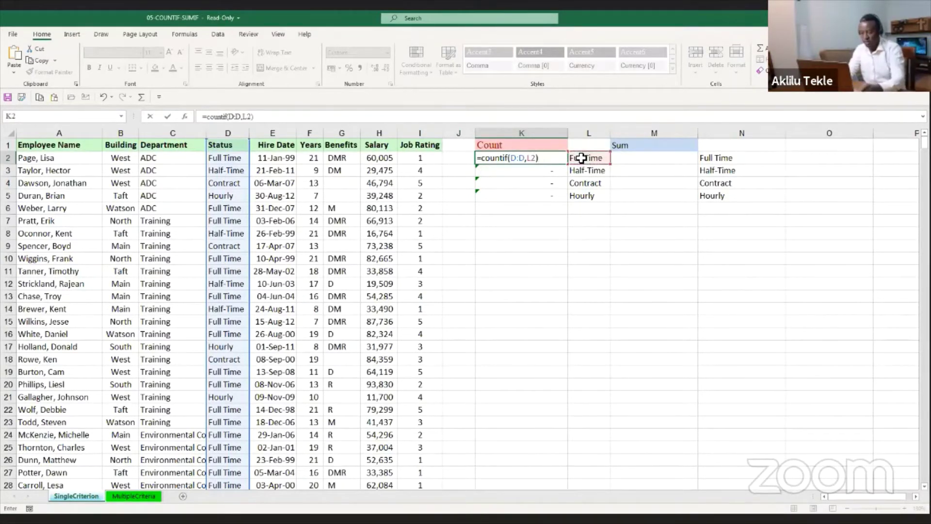
key("Return")
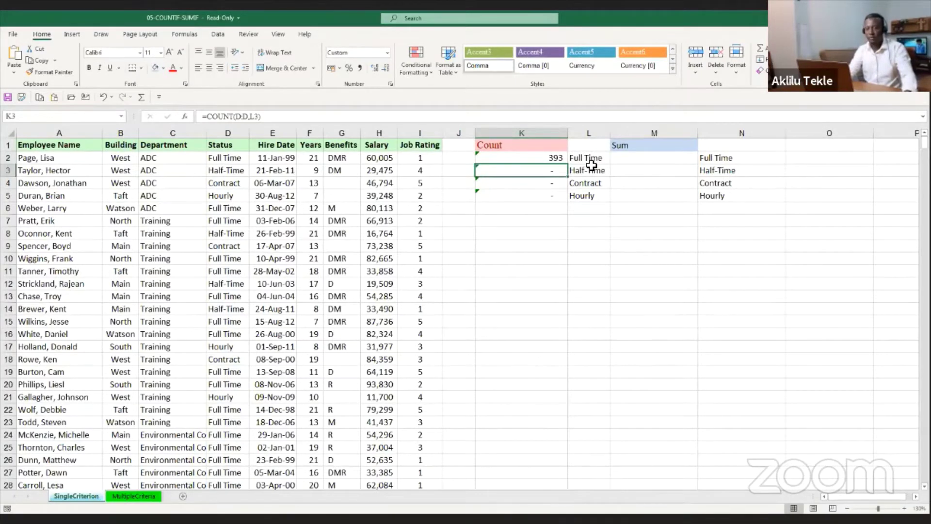
- Re-enter =COUNTIF(D:D,L2) in cell K2, with the Status column as range and the Full Time label as criterion
left_click(552, 159)
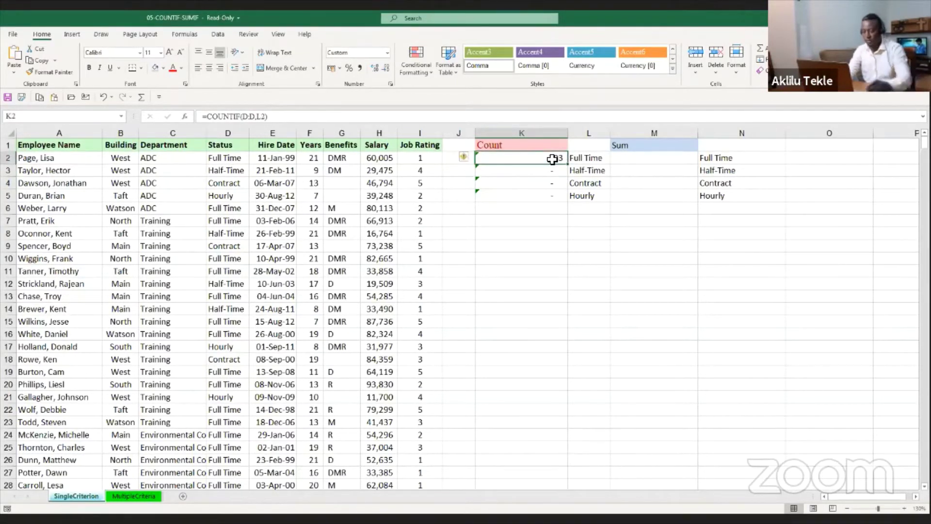
type("=")
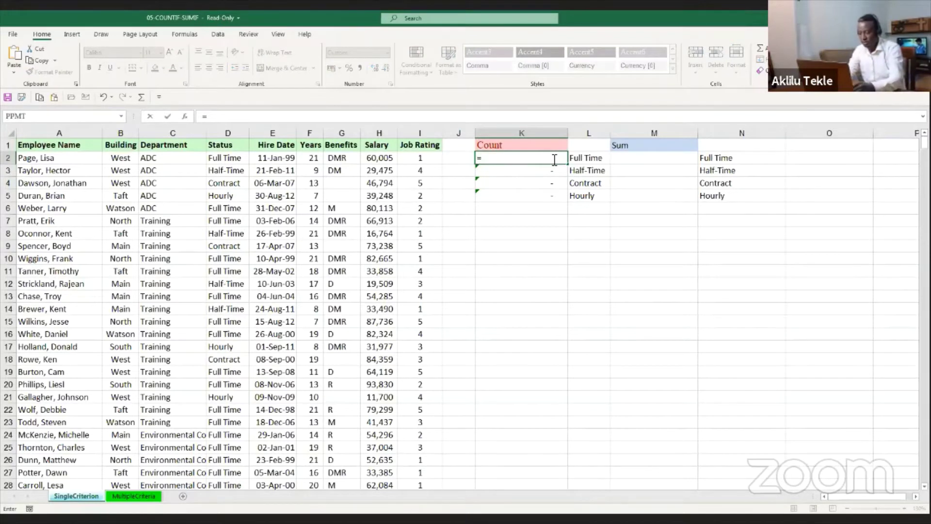
type("counif")
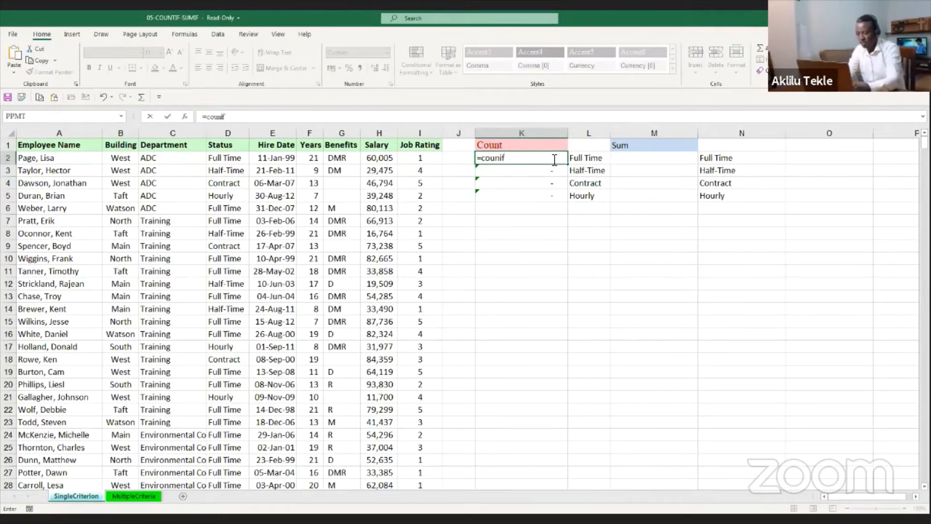
key("BackSpace")
key("BackSpace")
type("t")
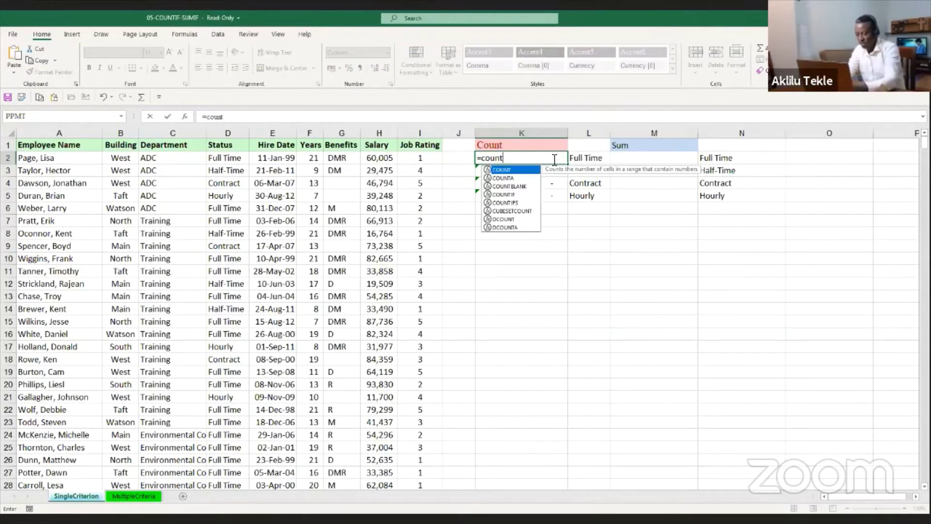
type("if")
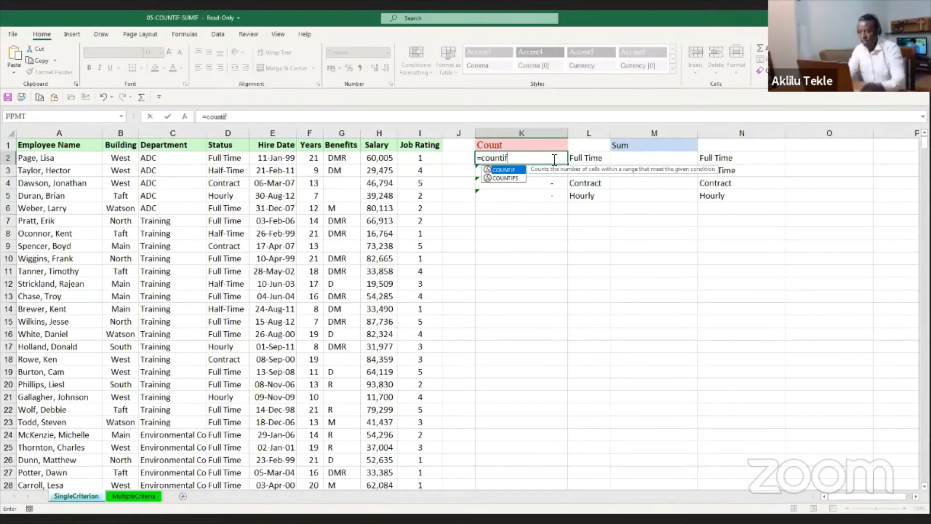
type("(")
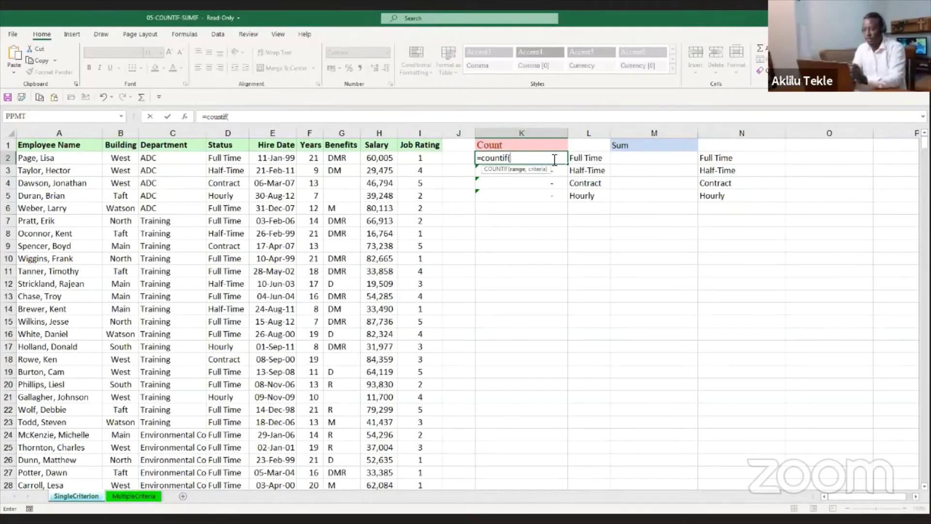
left_click(228, 132)
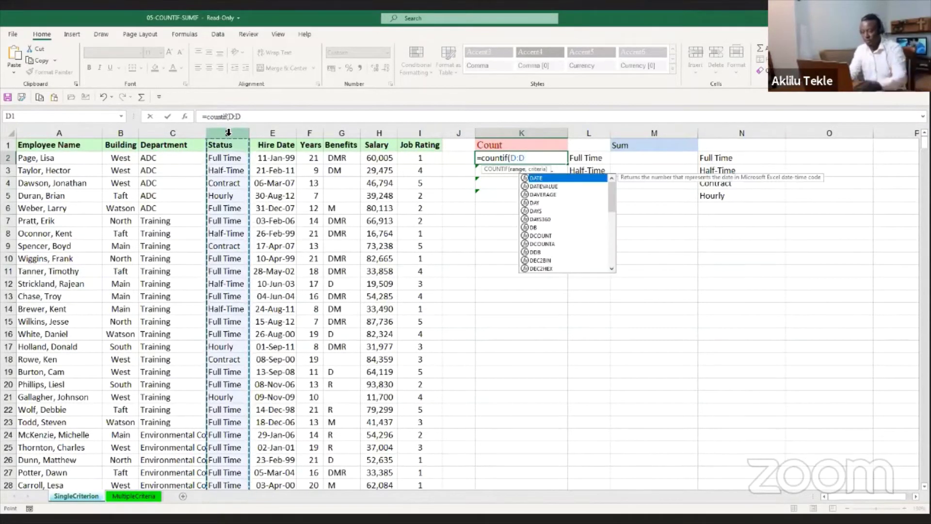
type(",")
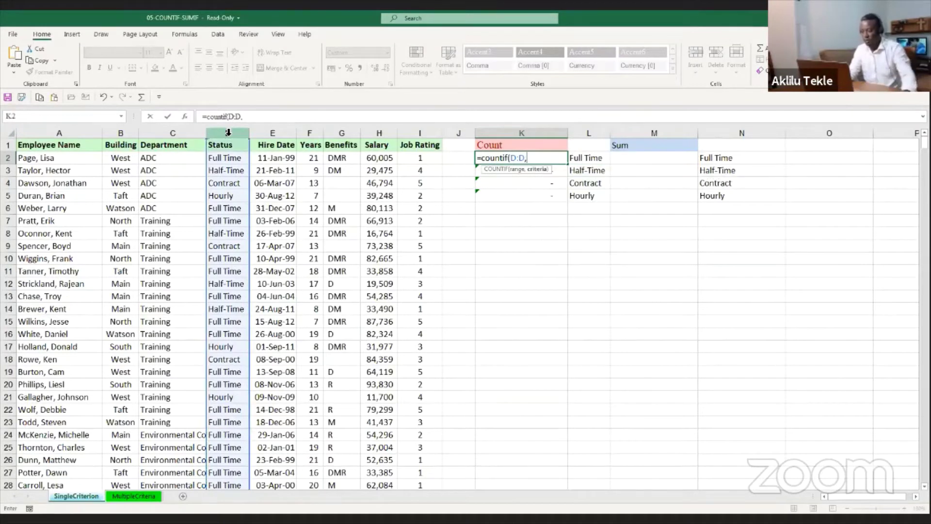
left_click(591, 158)
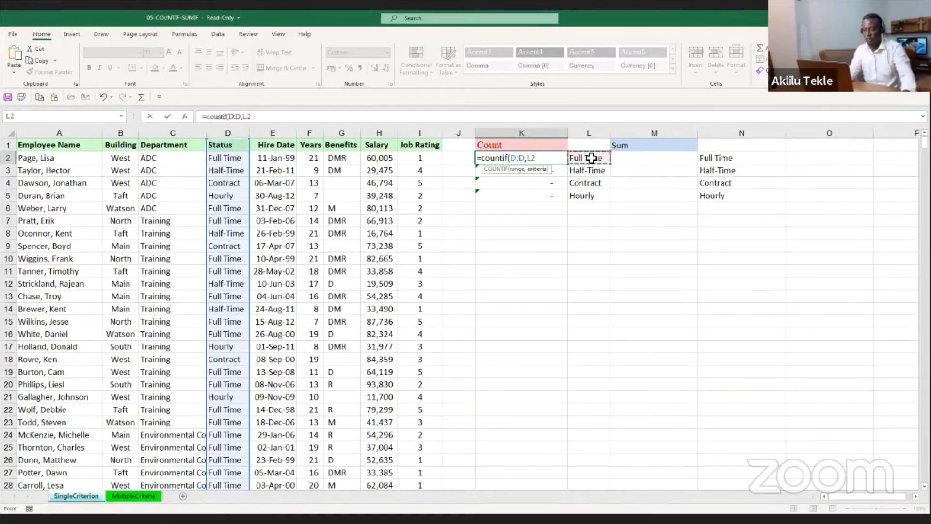
type(")")
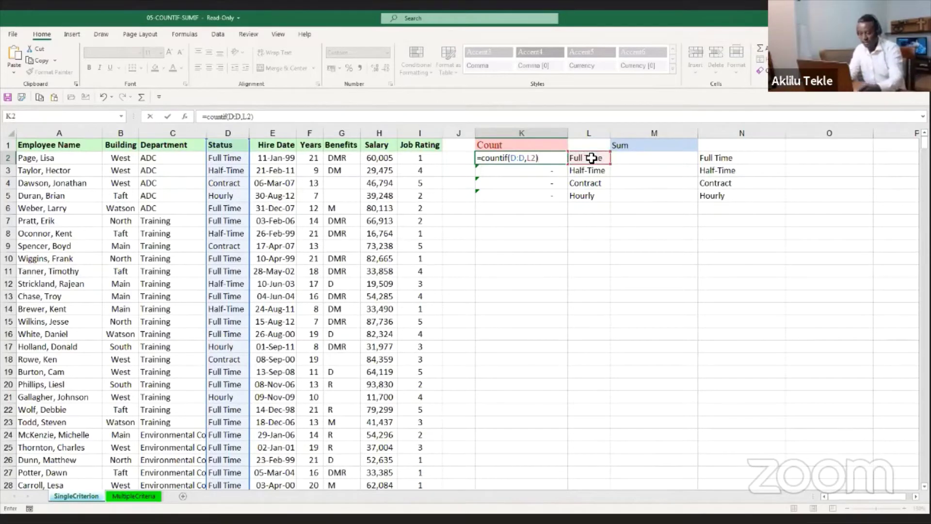
key("Return")
key("Up")
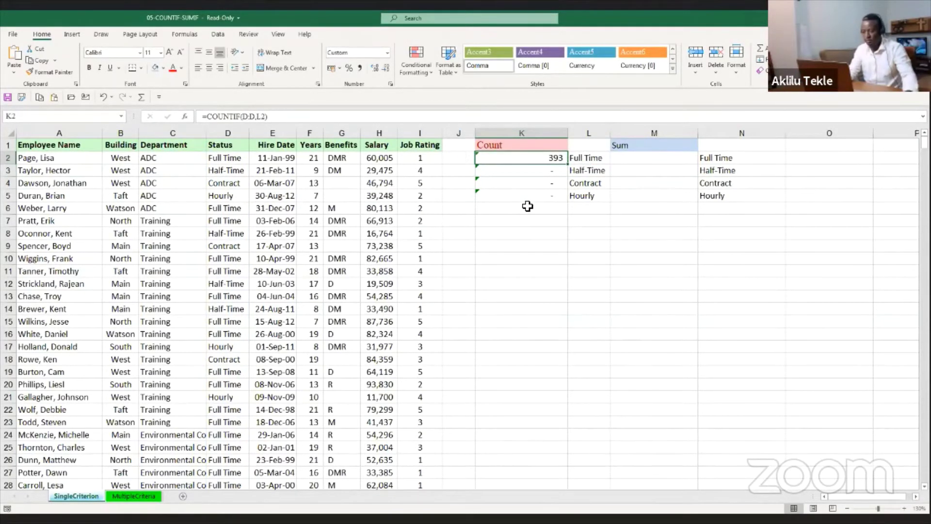
- Fill the COUNTIF formula from K2 down to K5 for the Half-Time, Contract and Hourly statuses
scroll(538, 208, "up", 3)
scroll(588, 180, "up", 1)
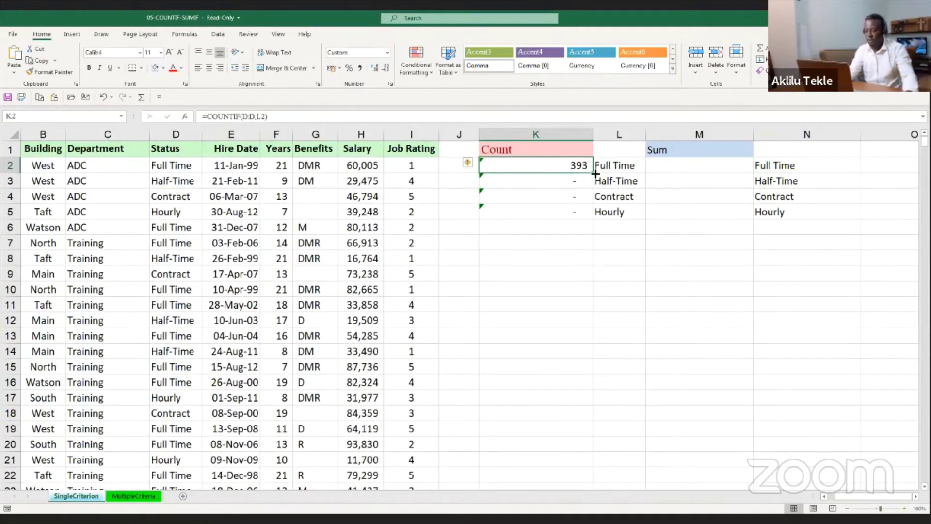
left_click_drag(594, 174, 595, 217)
left_click(619, 243)
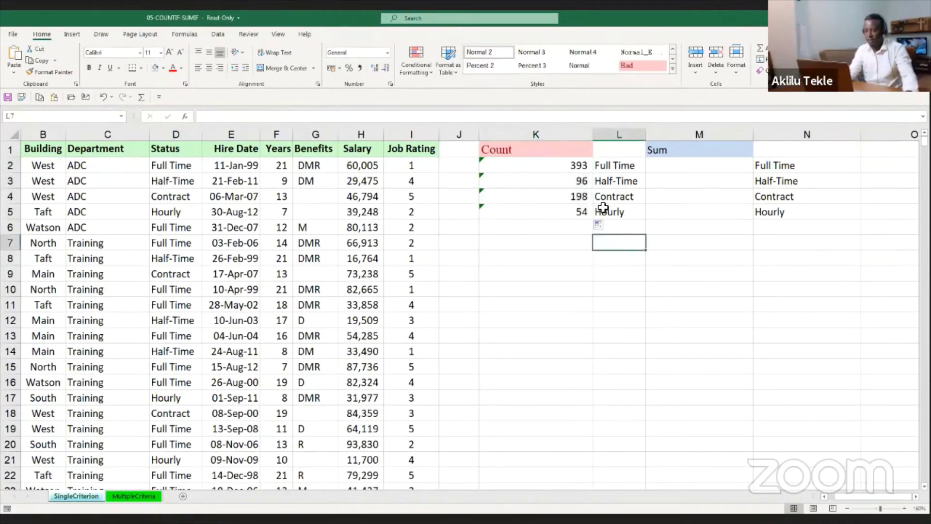
- Check the COUNTIF formula and count of each status in cells K2 to K5
left_click(582, 187)
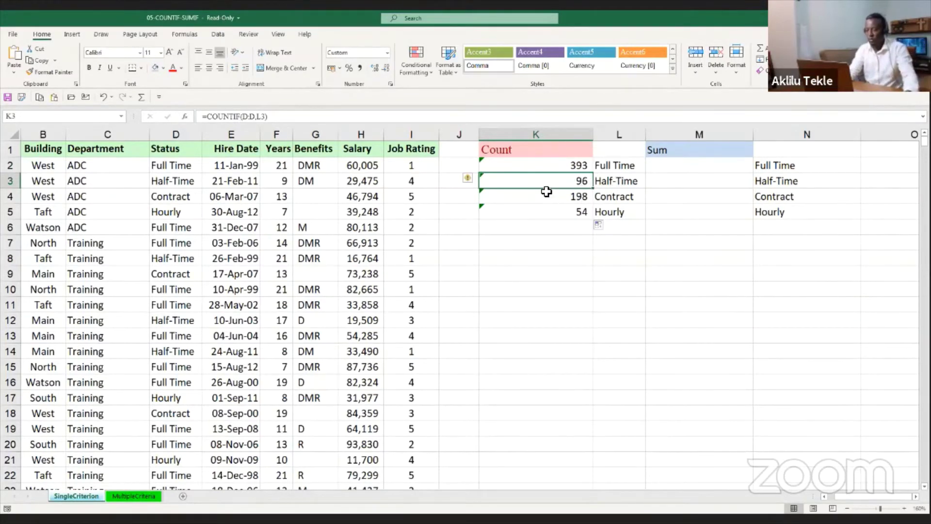
left_click(587, 170)
double_click(593, 173)
left_click(603, 207)
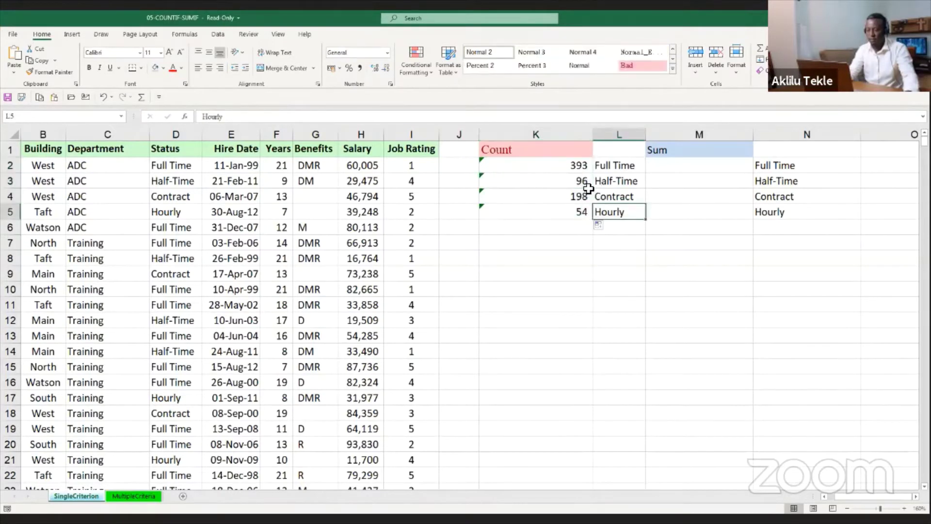
left_click(587, 185)
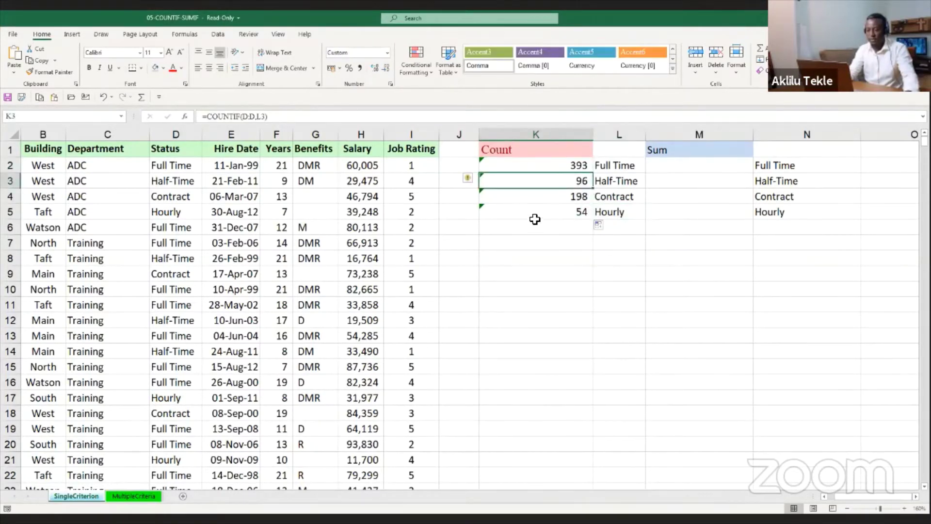
left_click(577, 201)
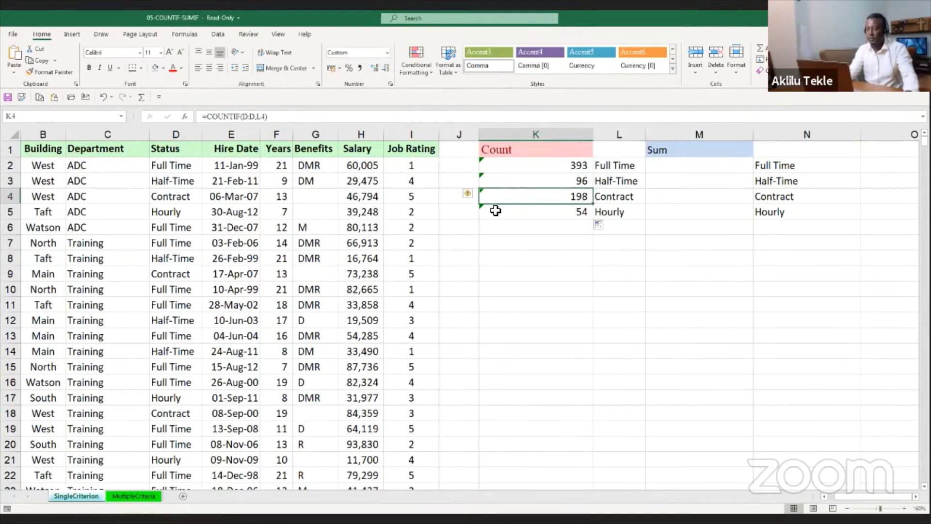
left_click(571, 211)
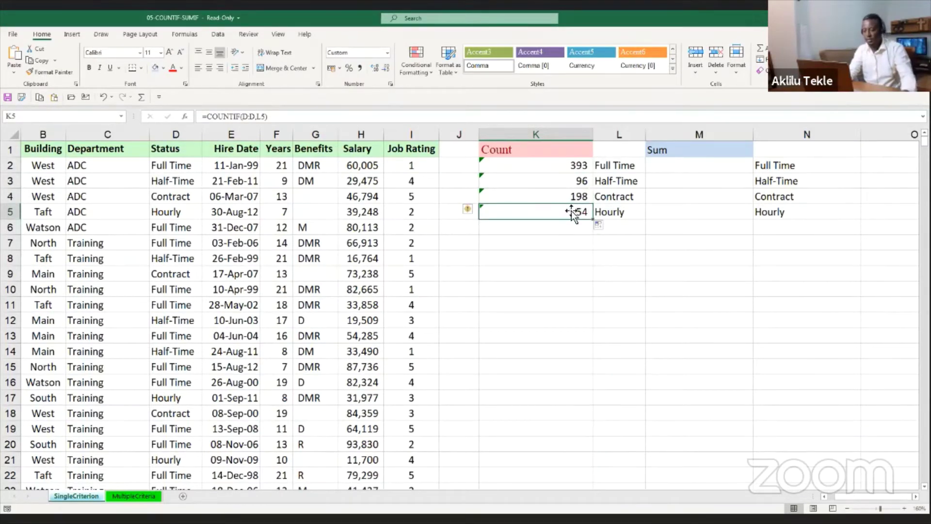
left_click(569, 166)
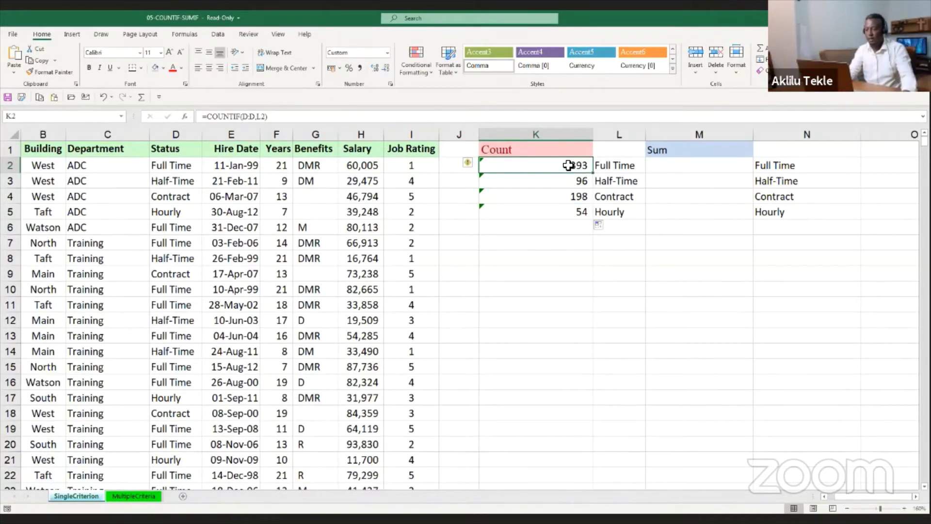
- Clear the COUNTIF formulas from cells K2:K5 in the Count column
left_click_drag(568, 166, 587, 219)
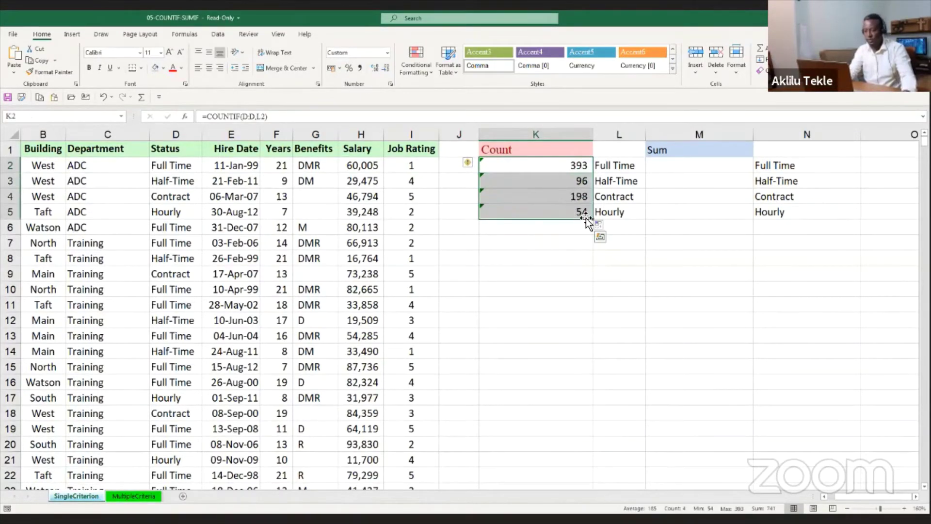
key("Delete")
left_click(588, 237)
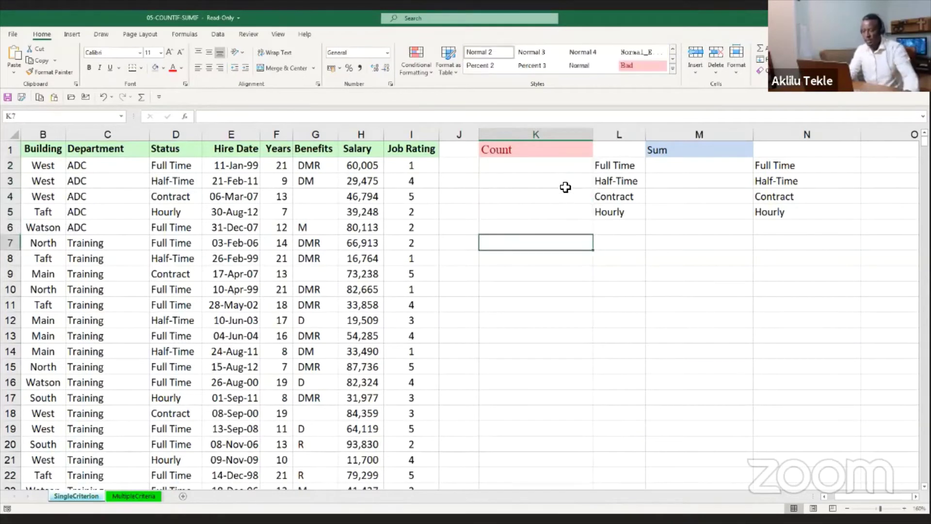
- Examine the Job Rating column's values as a possible second criterion alongside the status labels
left_click(569, 168)
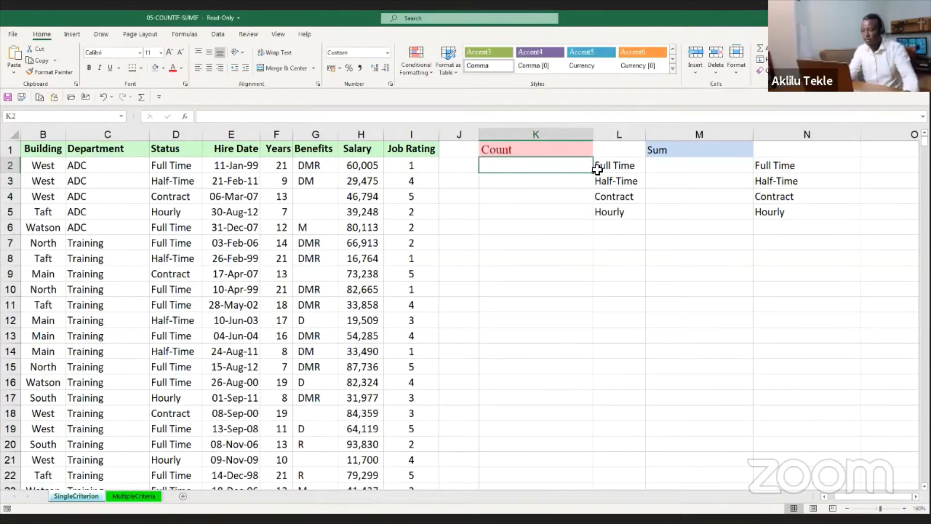
left_click(411, 135)
left_click(420, 175)
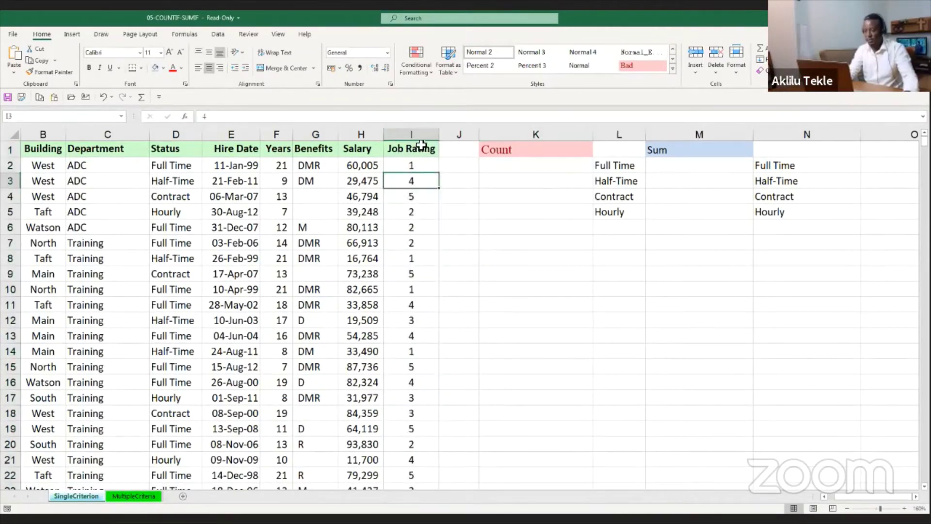
left_click(422, 136)
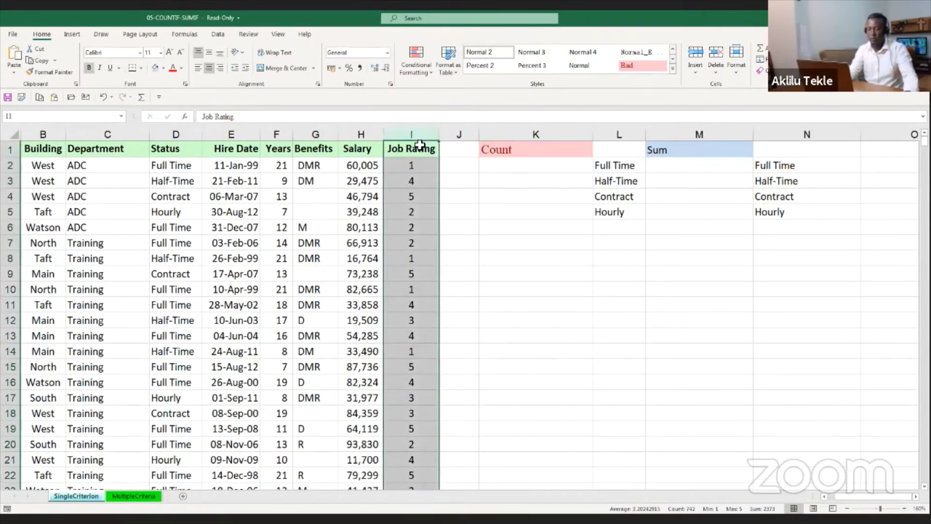
left_click(418, 172)
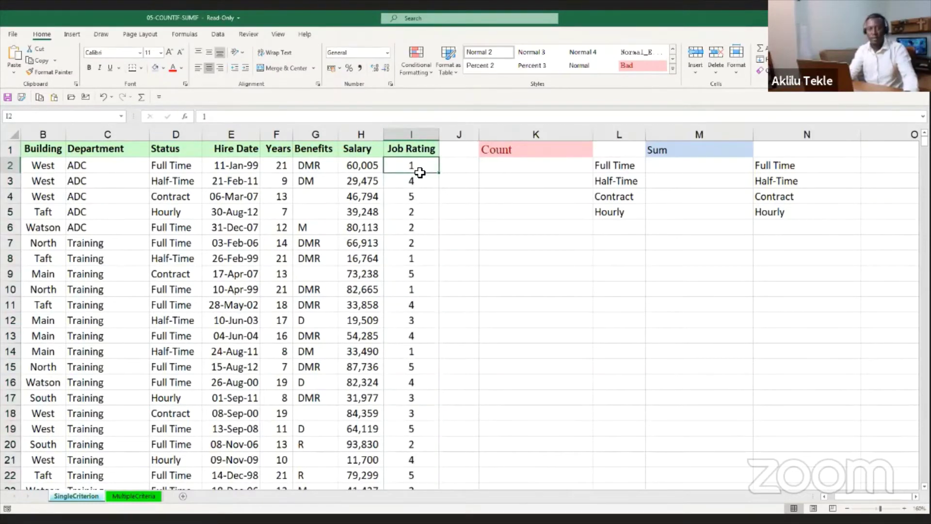
left_click(414, 197)
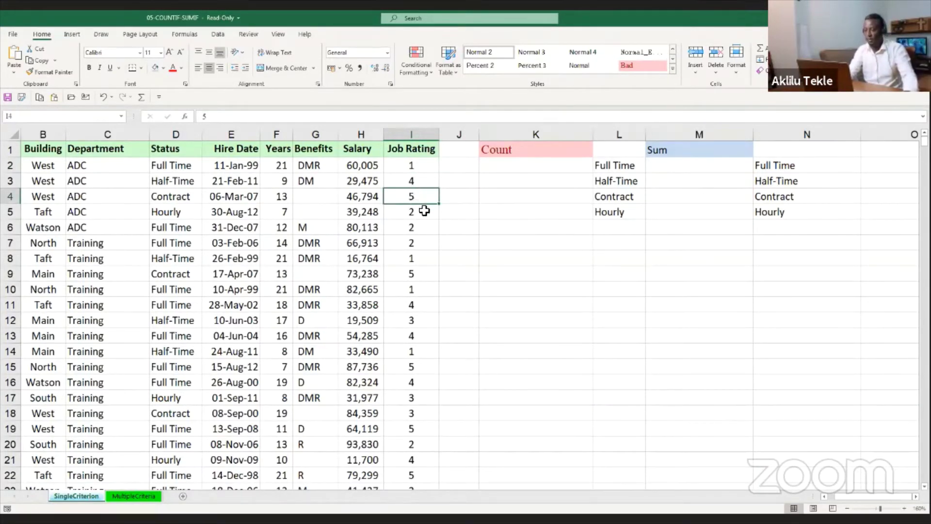
left_click(532, 167)
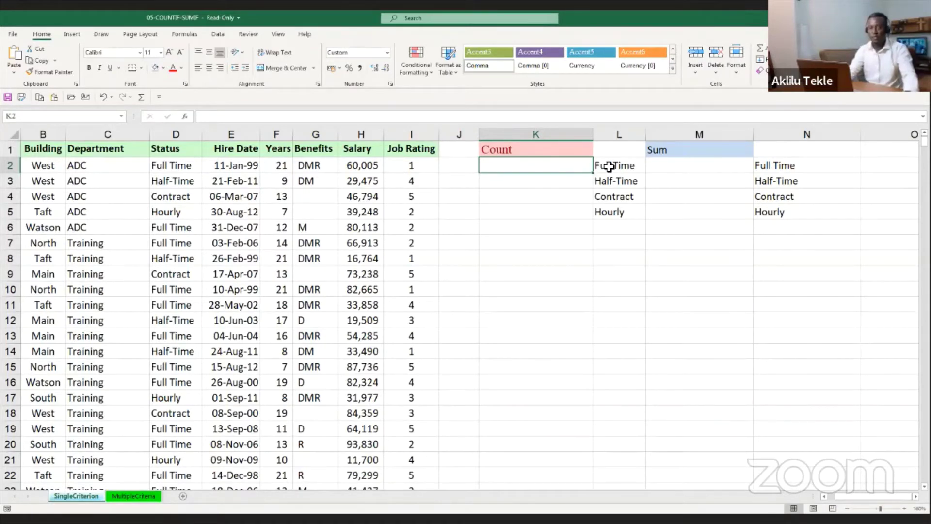
left_click(421, 197)
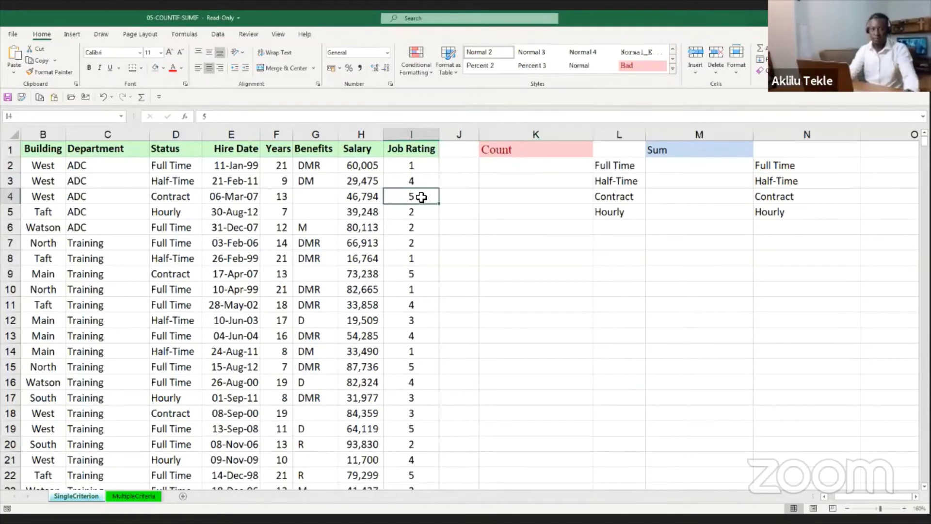
- Start a COUNTIFS formula in K2 with Status column D as the first criteria range and L2 as its criterion
left_click(515, 165)
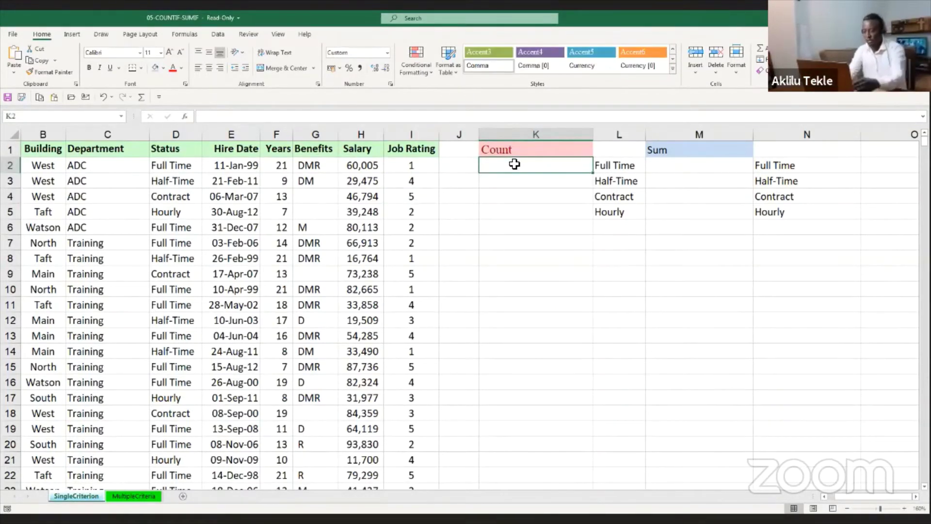
type("=")
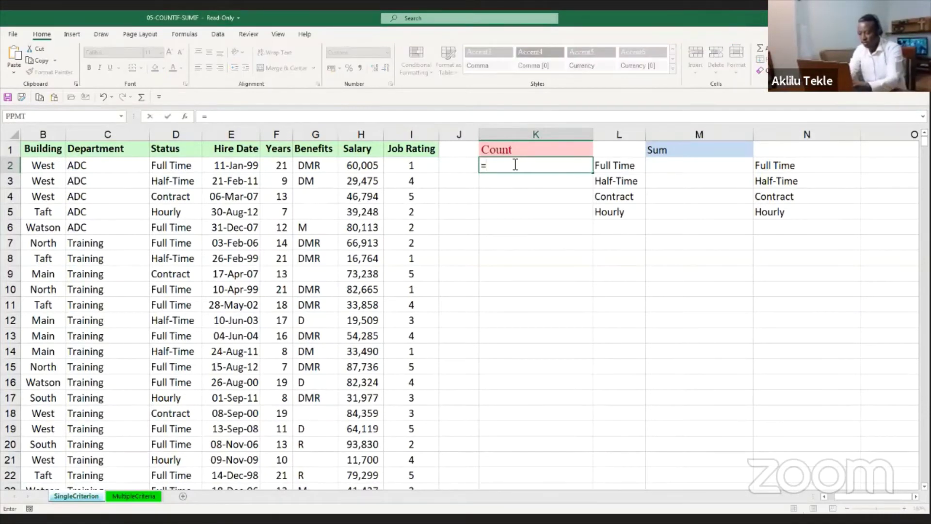
type("couni")
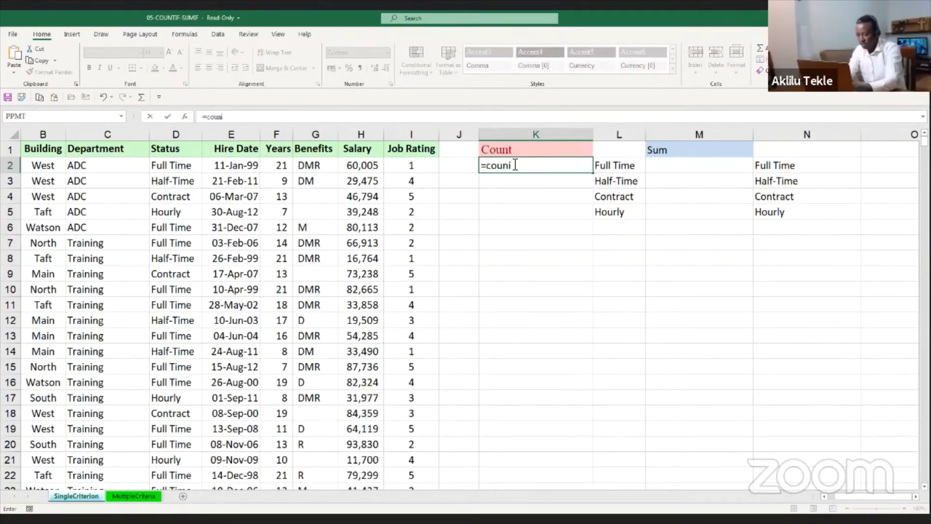
key("BackSpace")
type("t")
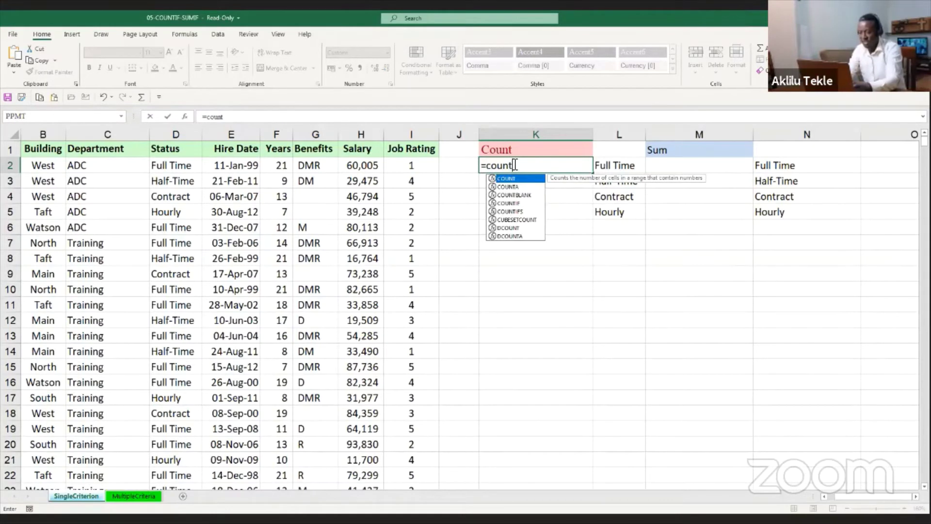
type("ifs")
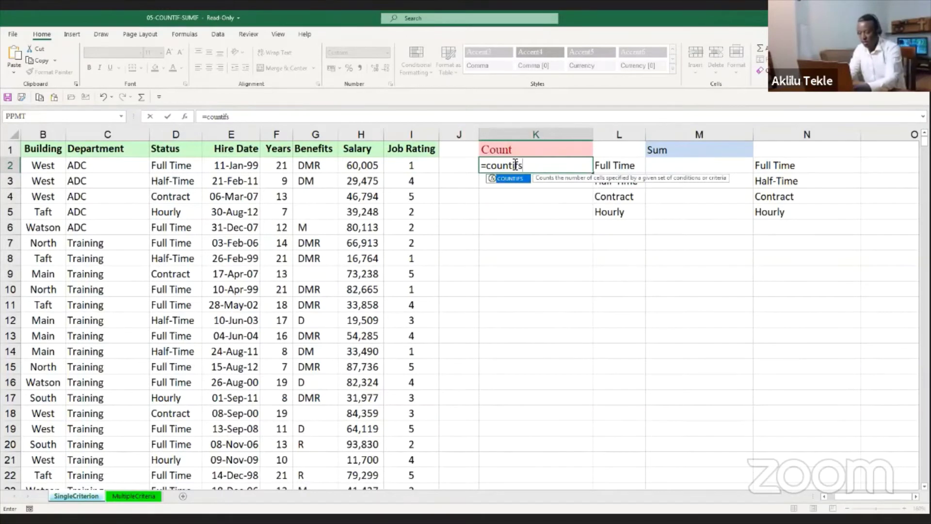
type("(")
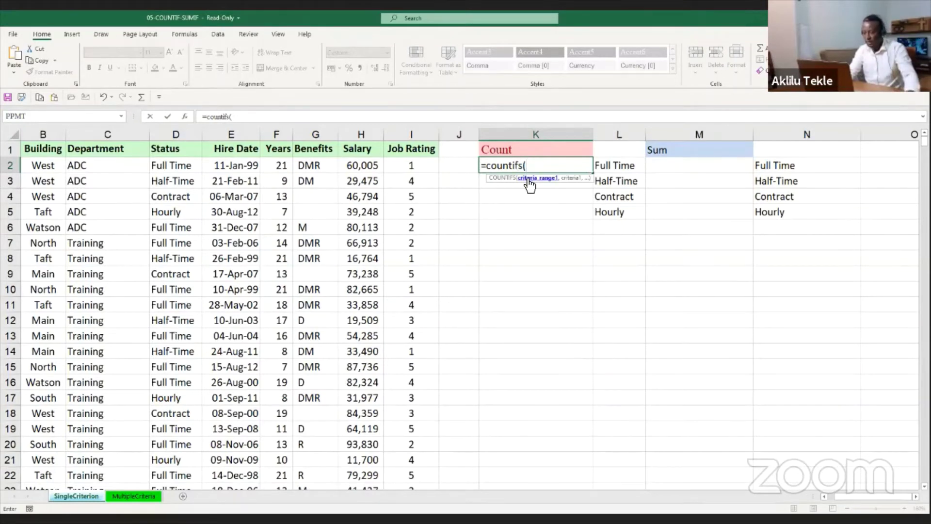
left_click(178, 137)
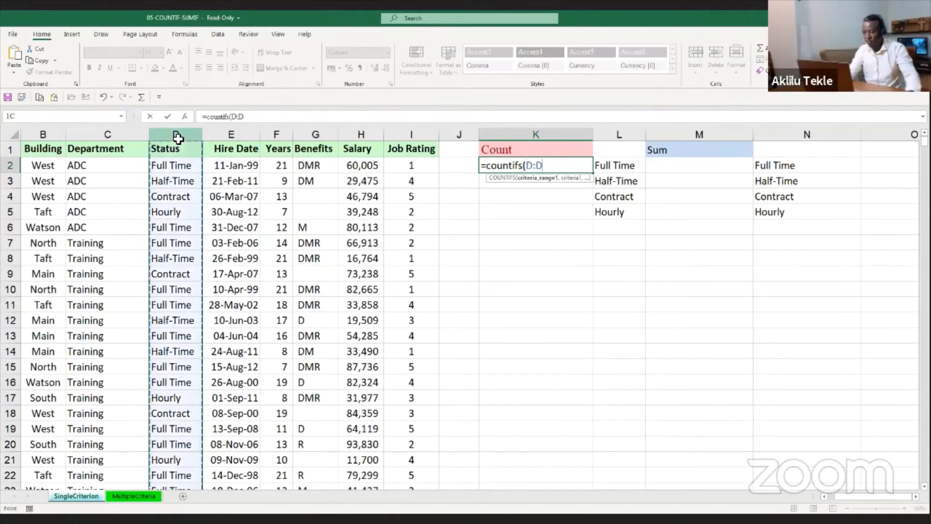
type(",")
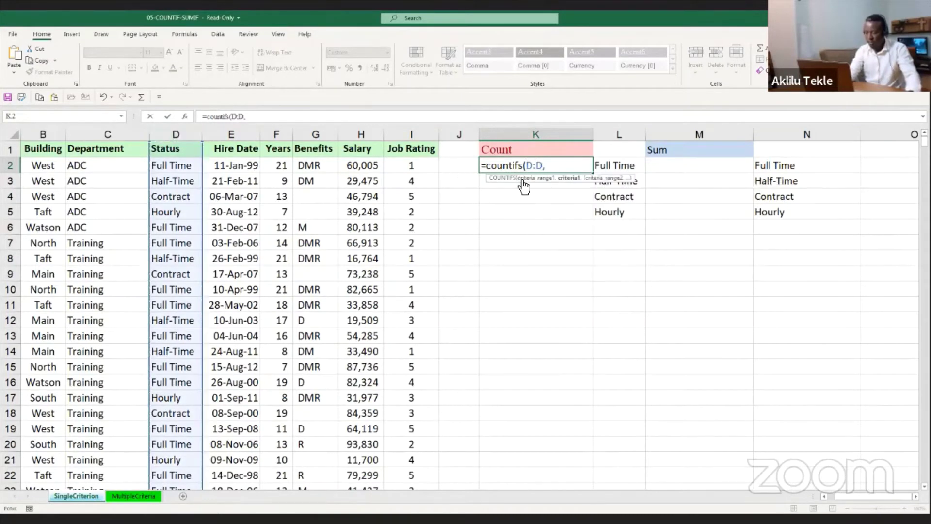
left_click(606, 167)
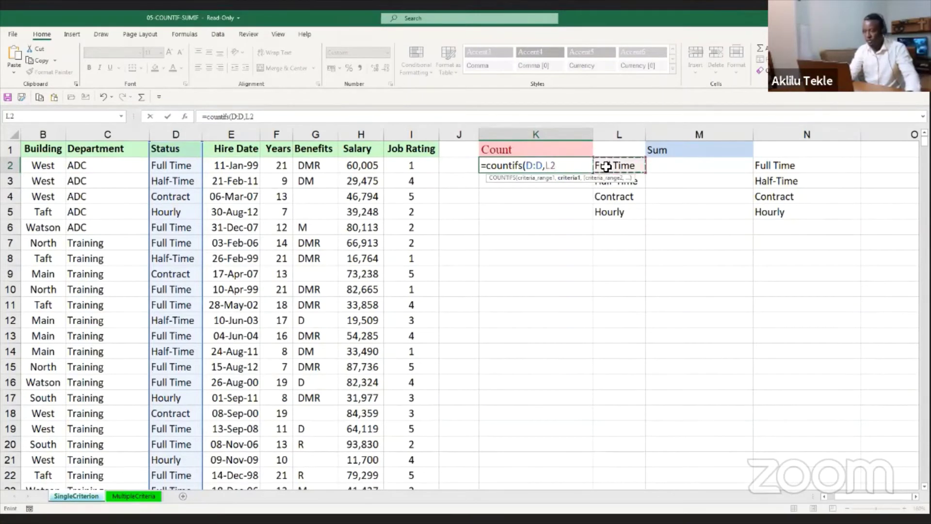
- Complete the K2 COUNTIFS formula with Job Rating column I as the second criteria range and 5 as its criterion
type(",")
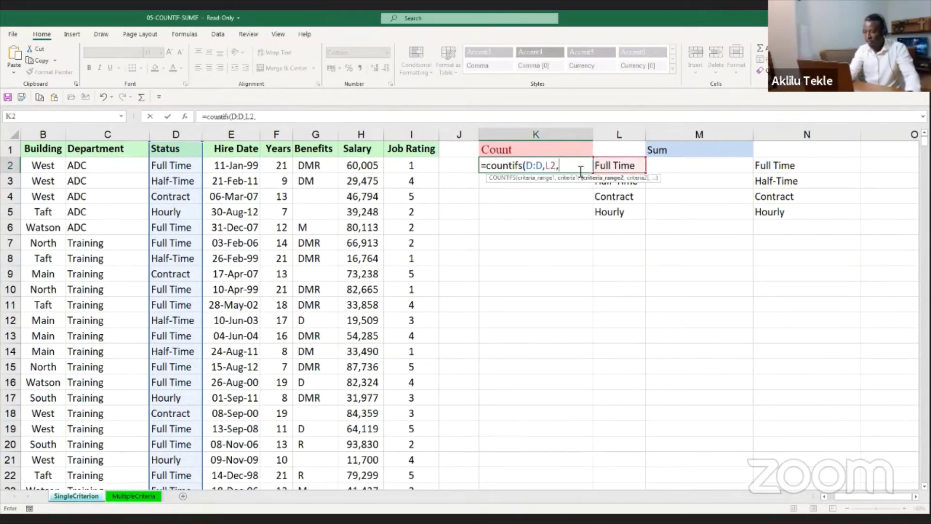
left_click(416, 136)
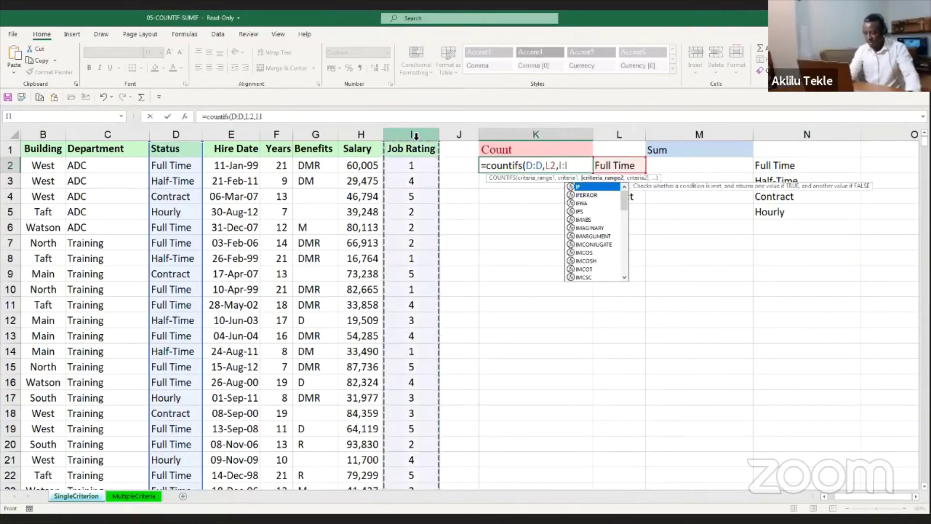
type(",5")
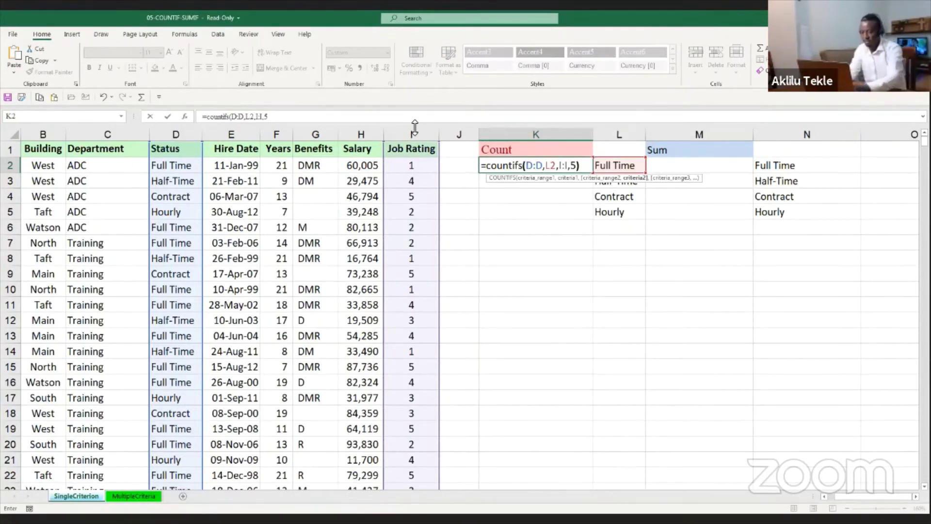
type(")")
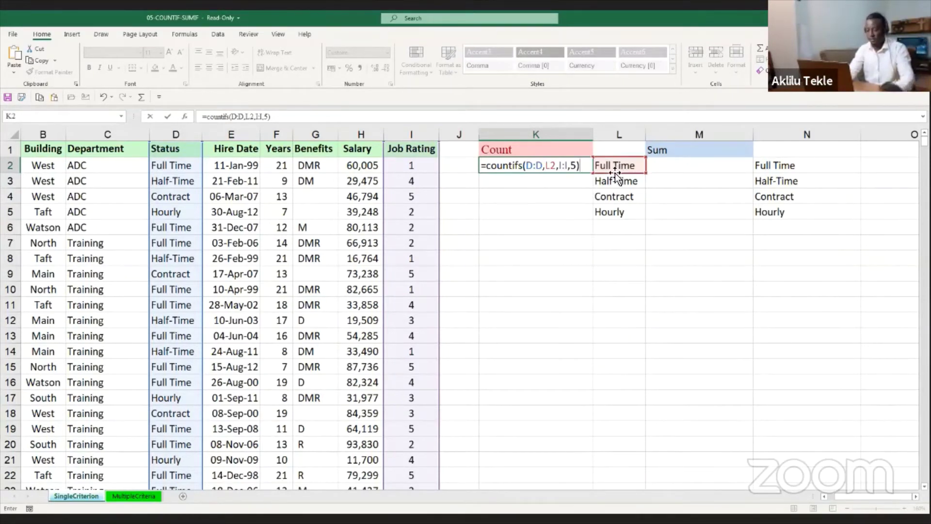
key("Return")
left_click(583, 166)
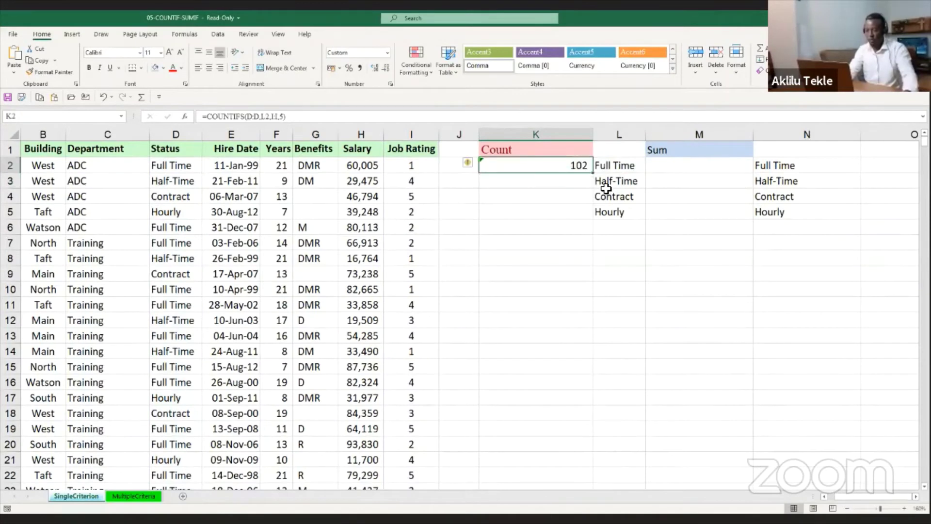
- Fill the COUNTIFS formula for job rating 5 from K2 down to K5 for the other statuses
left_click(186, 167)
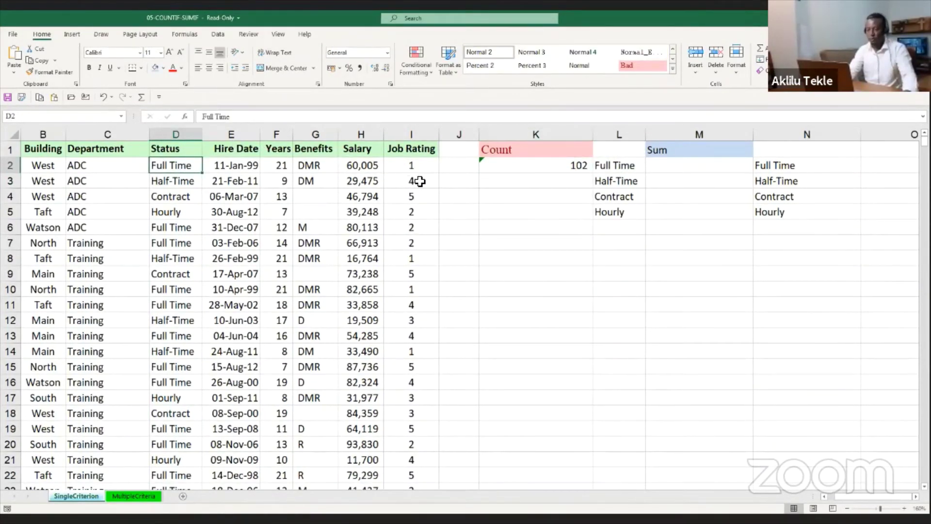
left_click(566, 169)
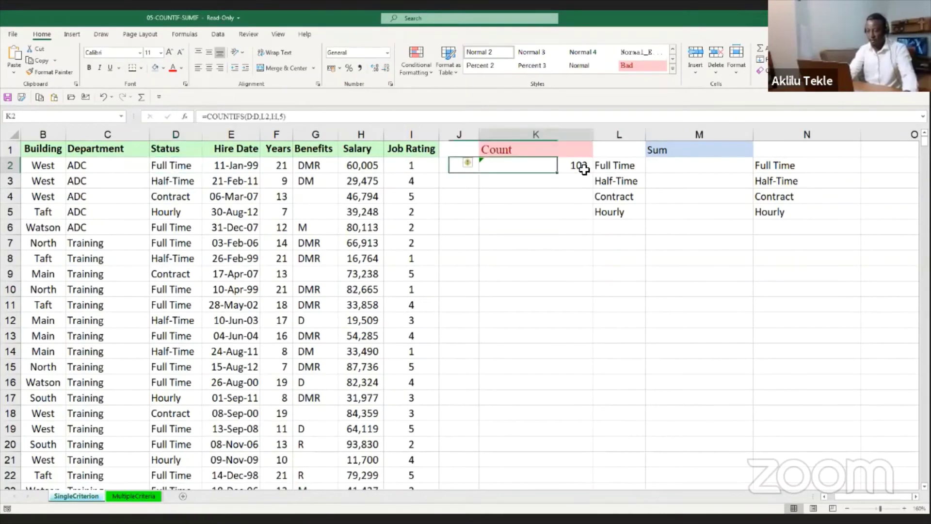
double_click(593, 173)
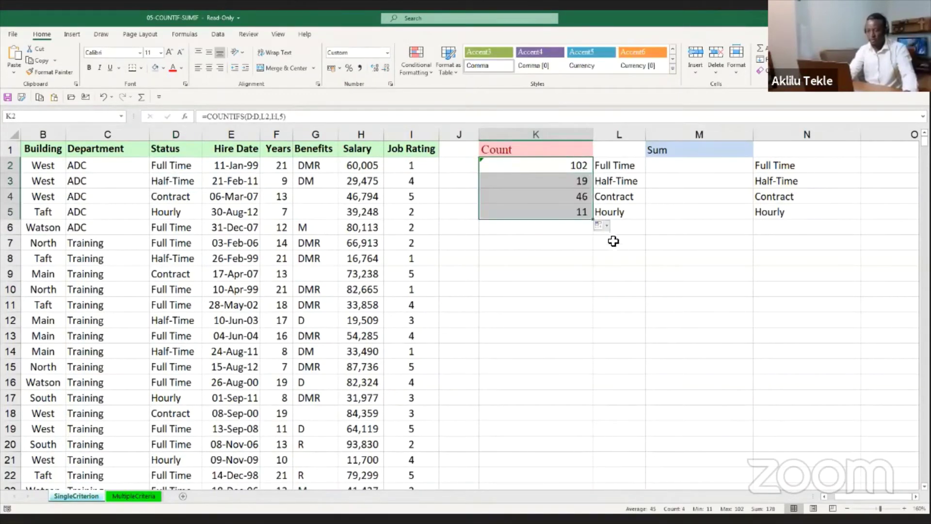
left_click(620, 245)
left_click(584, 186)
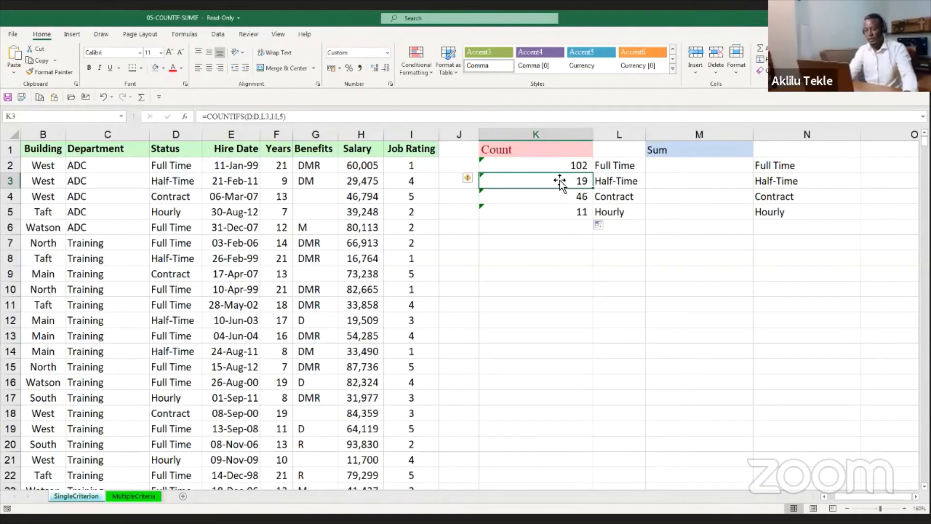
- Change the job rating criterion in K2's COUNTIFS formula to 4 and refill the formula down to K5
left_click(583, 166)
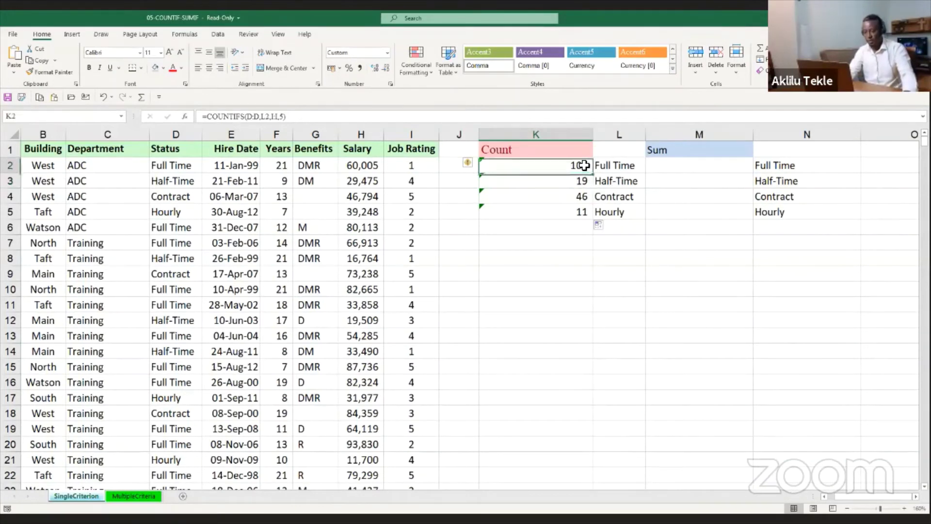
left_click(285, 117)
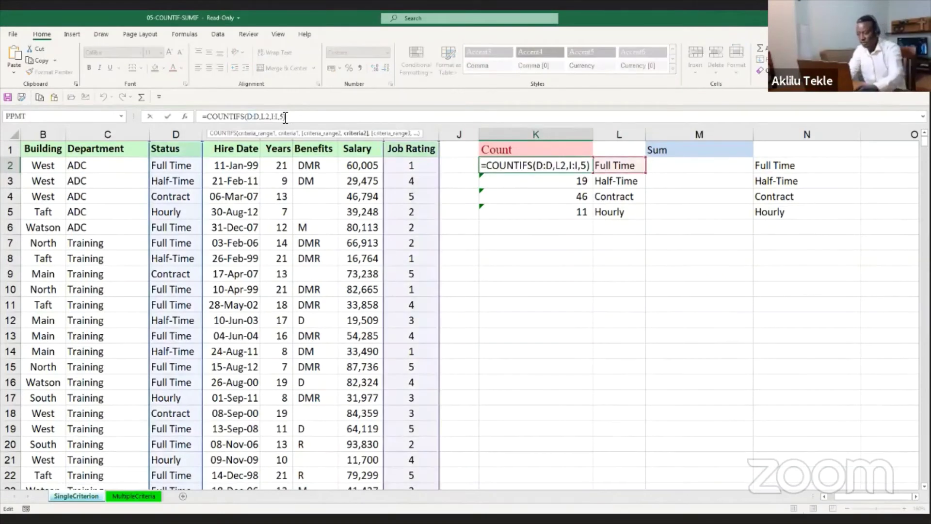
key("BackSpace")
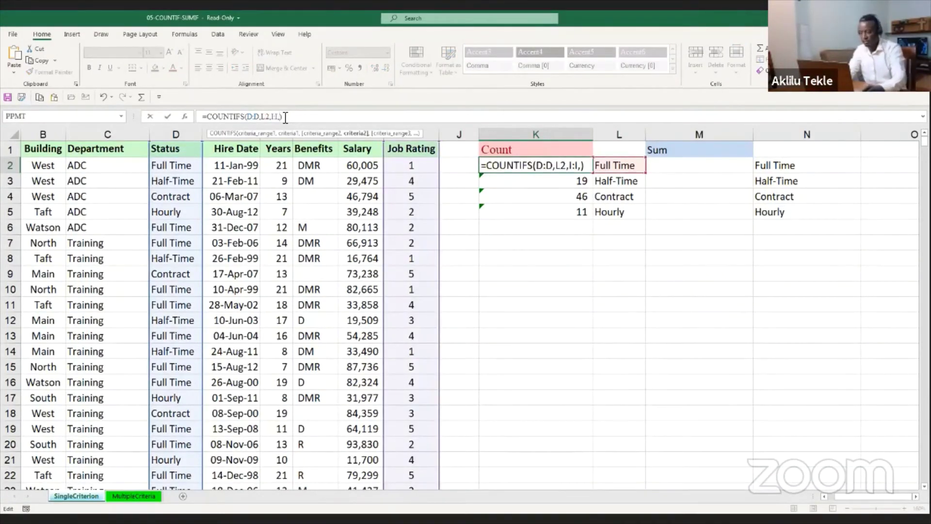
type("4")
key("Return")
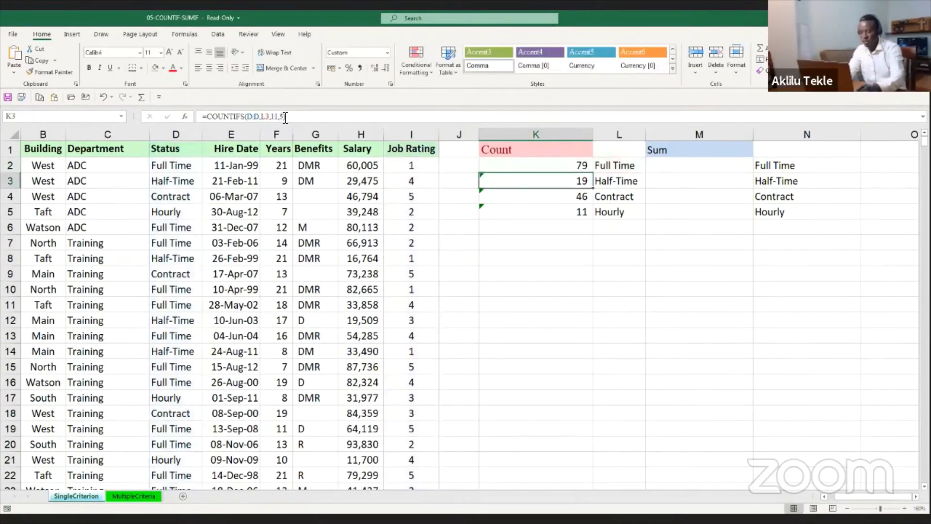
left_click(544, 165)
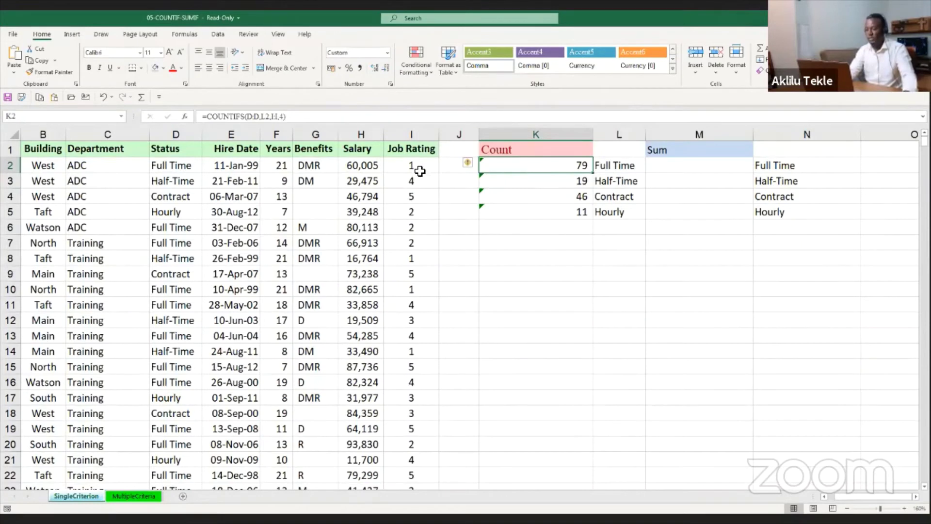
double_click(593, 172)
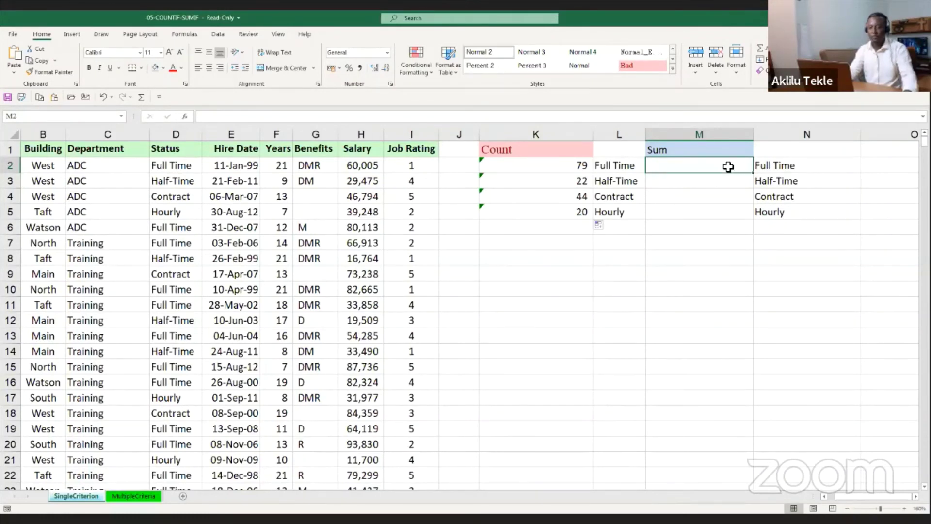
- Enter a SUMIF formula in M2 that totals Salary column H where Status column D matches N2
left_click(773, 163)
left_click(705, 170)
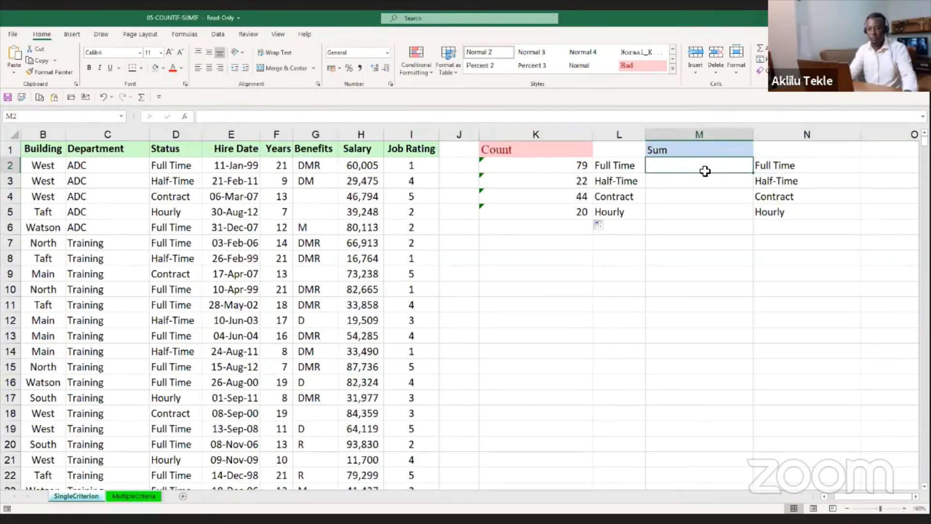
type("=")
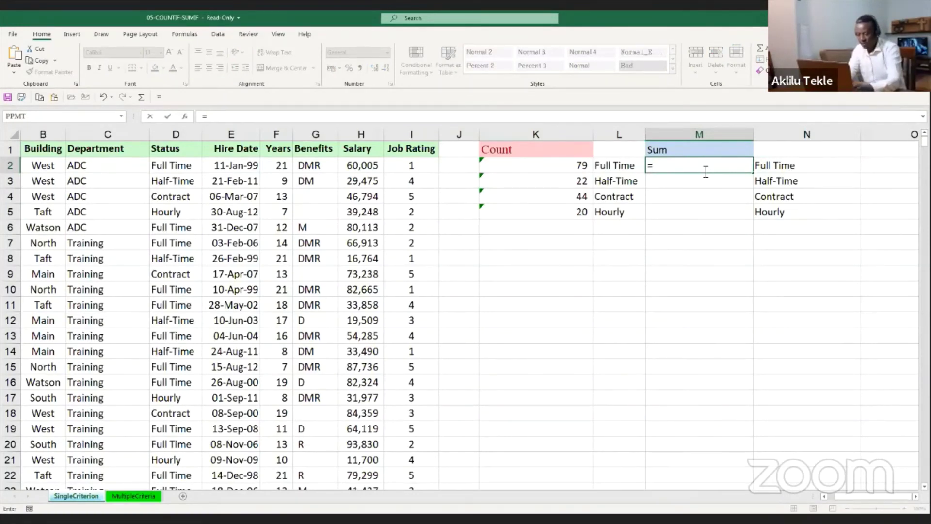
type("sumif(")
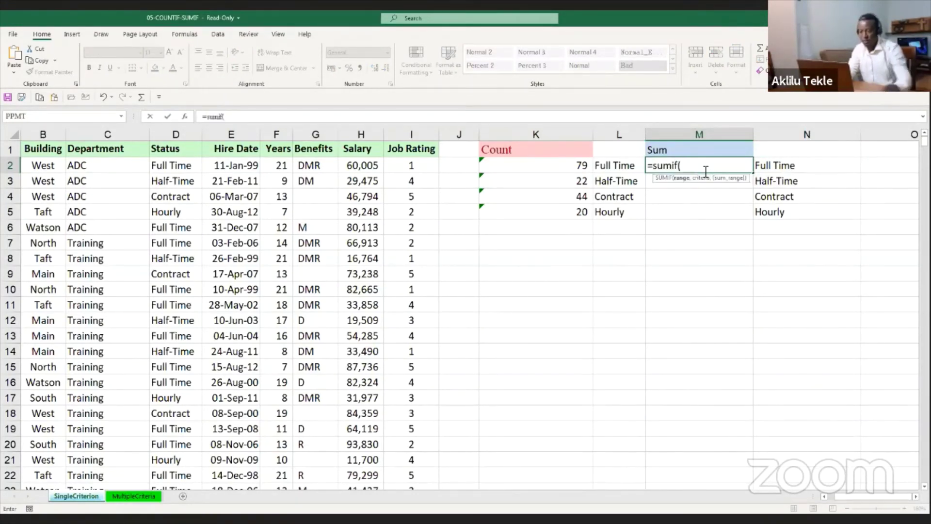
left_click(188, 136)
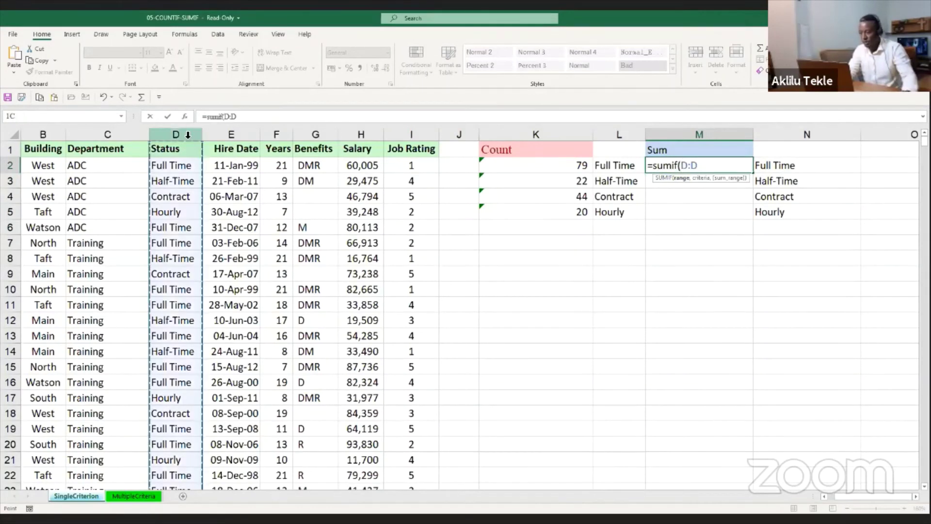
type(",")
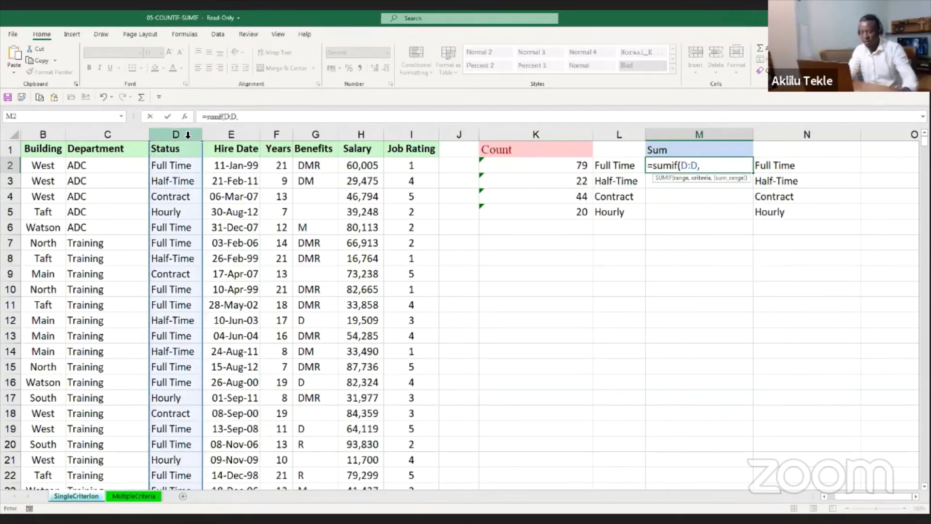
left_click(779, 166)
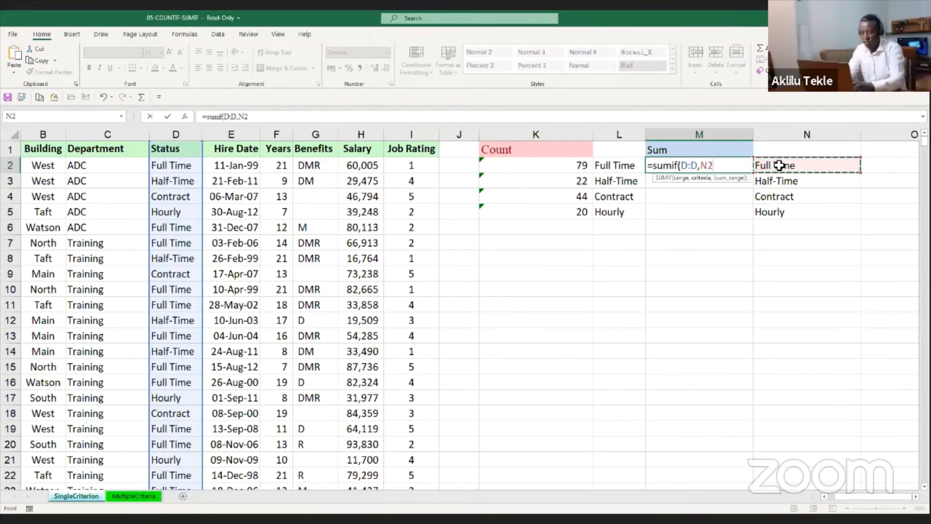
type(",")
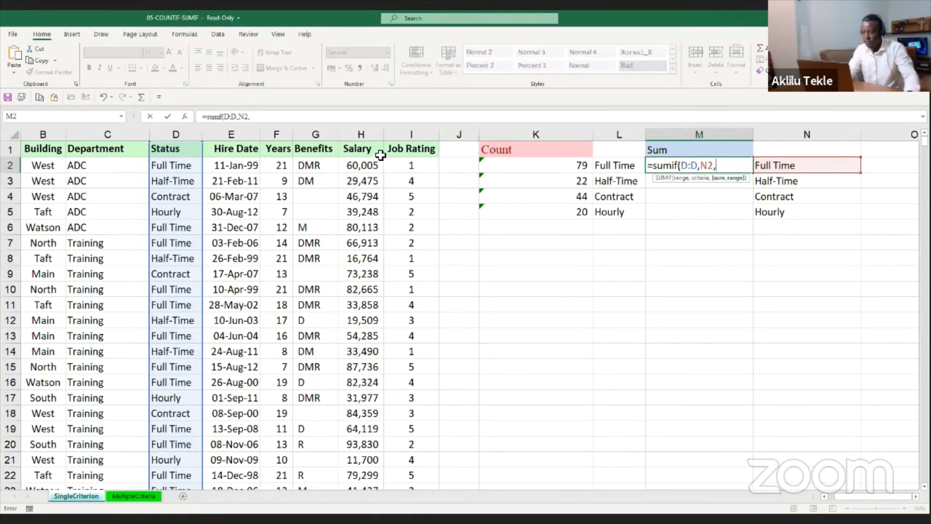
left_click(362, 133)
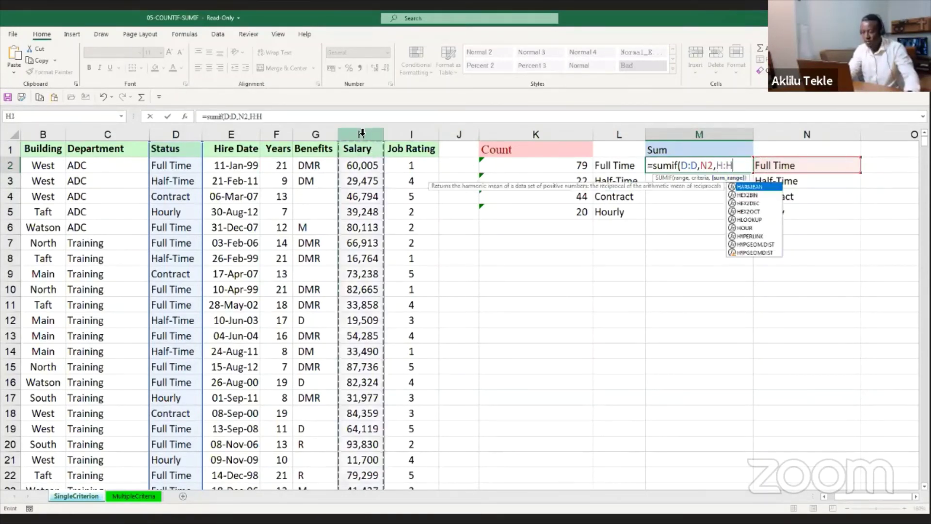
type(")")
key("Return")
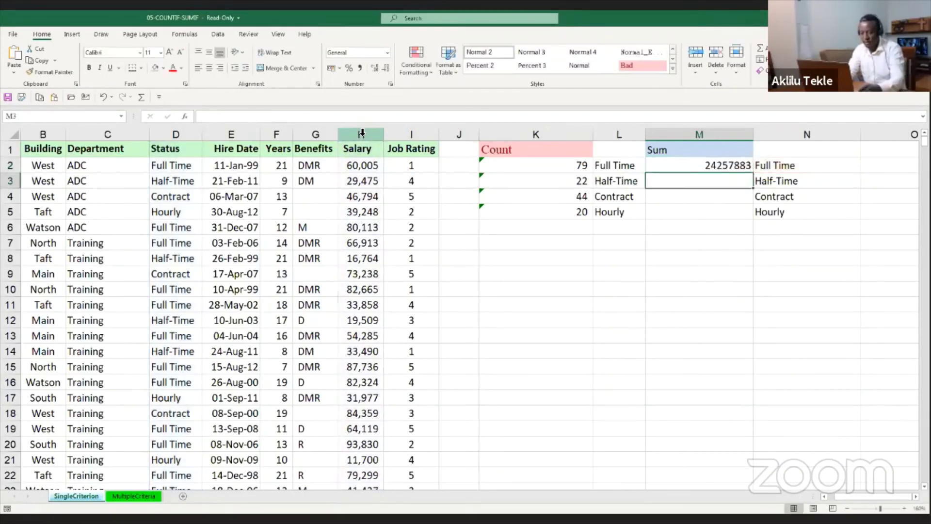
- Apply comma number formatting to M2 and fill its SUMIF formula down to M5 for the remaining statuses
left_click(722, 164)
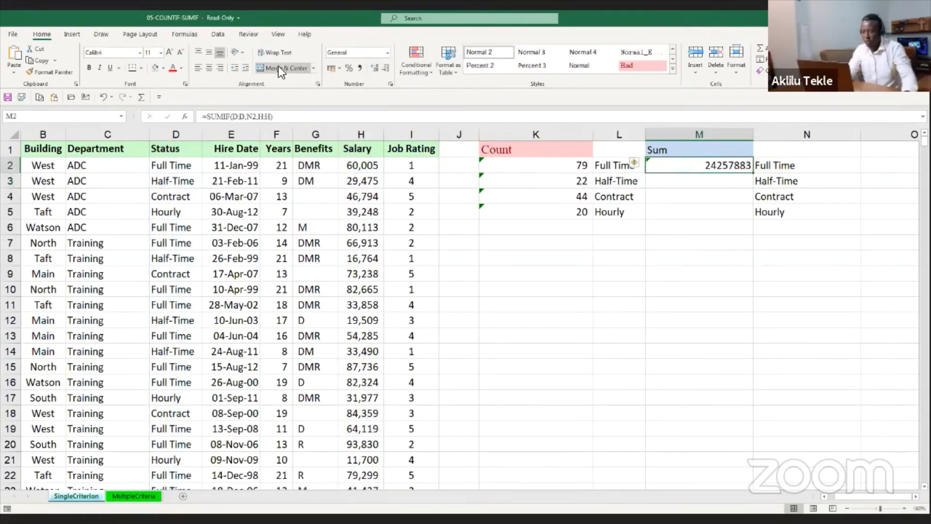
left_click(361, 68)
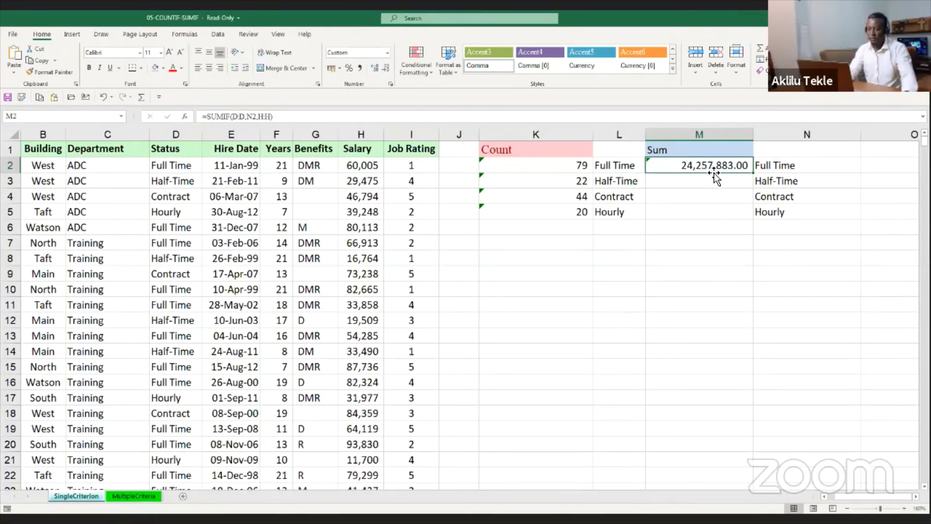
double_click(757, 174)
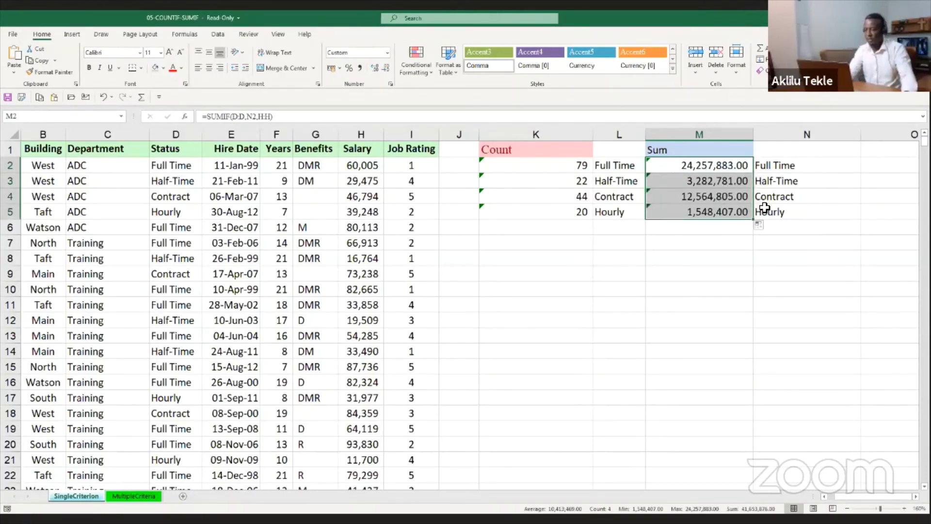
left_click(734, 186)
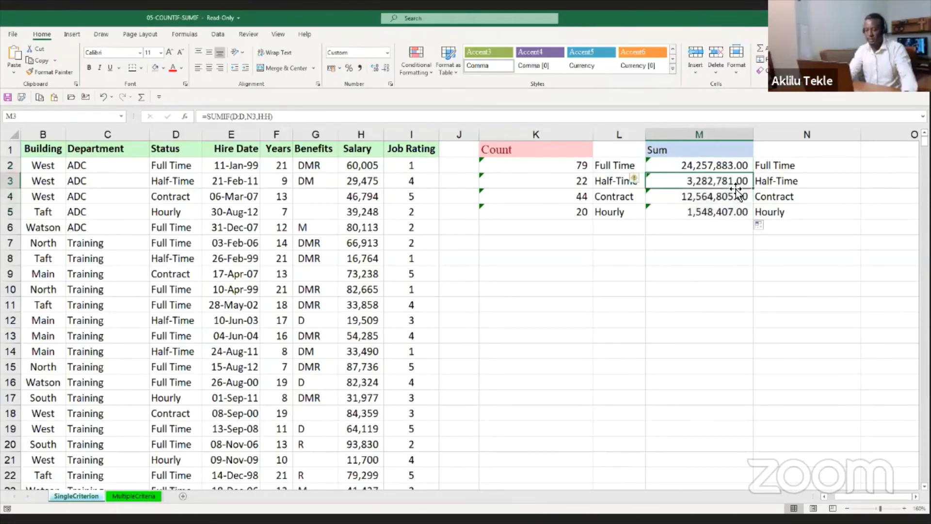
left_click(723, 167)
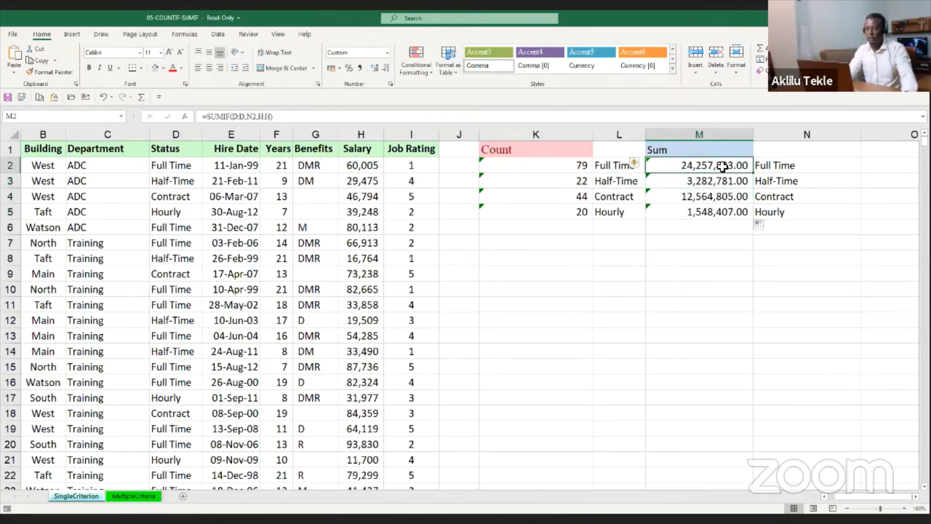